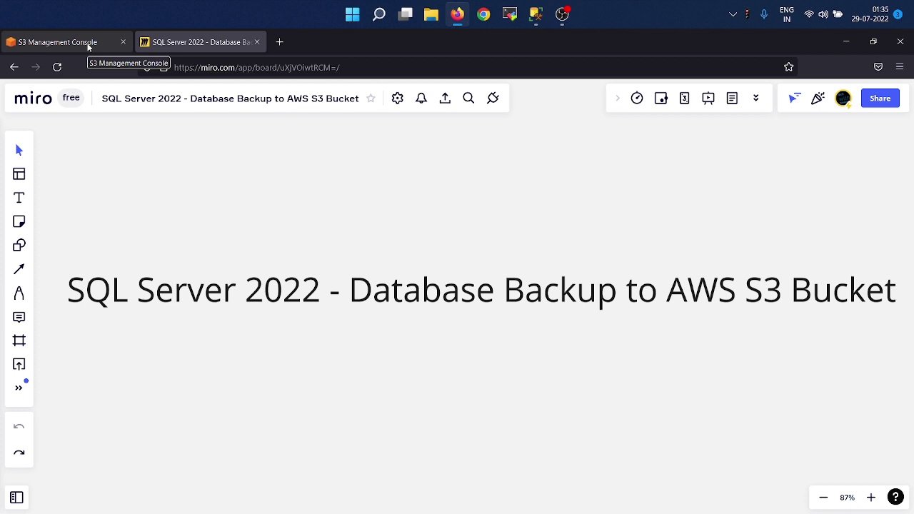
left_click(89, 45)
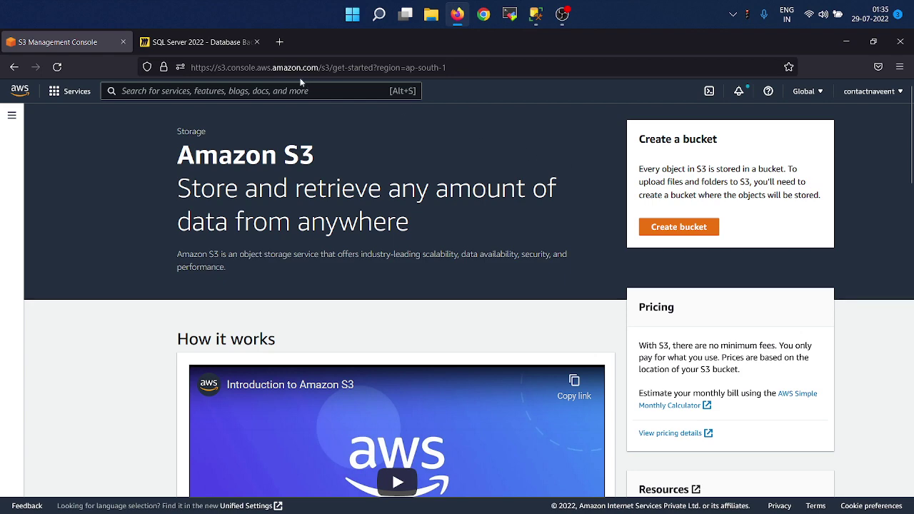
left_click(535, 16)
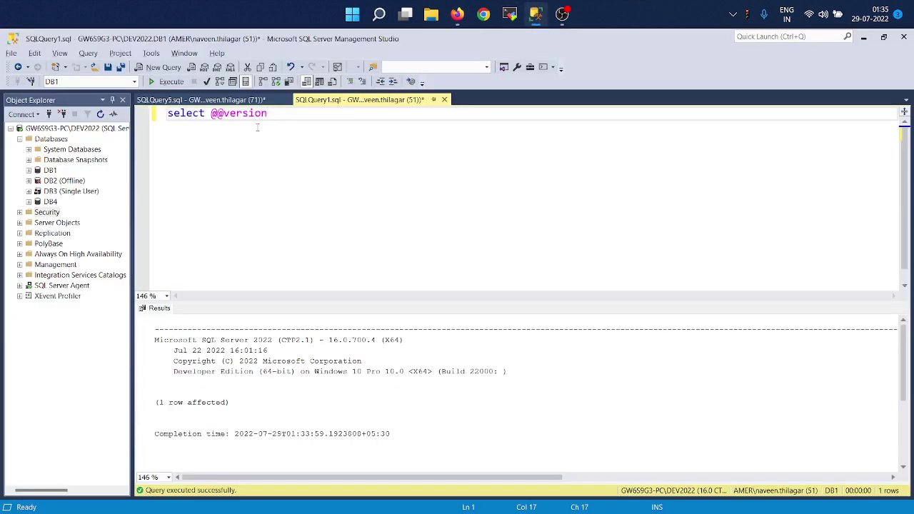
left_click(171, 82)
left_click(56, 172)
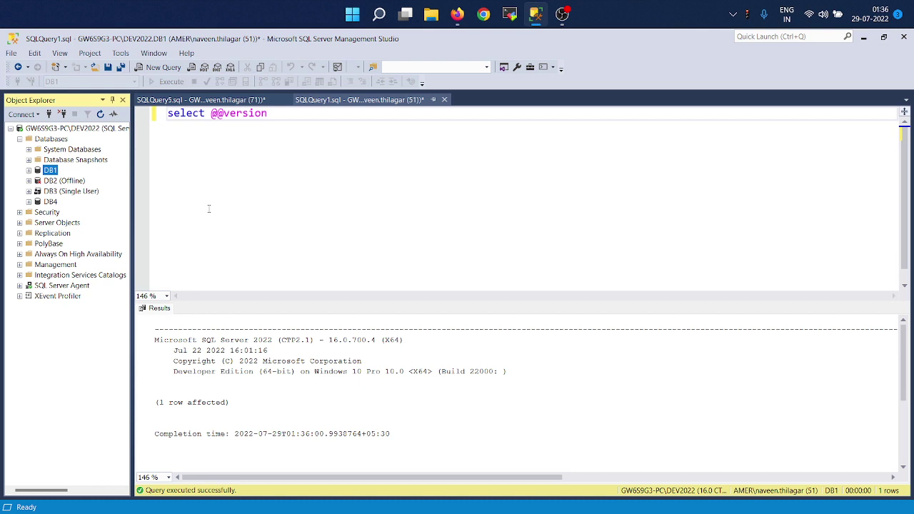
- Switch back to the S3 console in the browser and start a new bucket named dbbackup29july
key("alt+Tab")
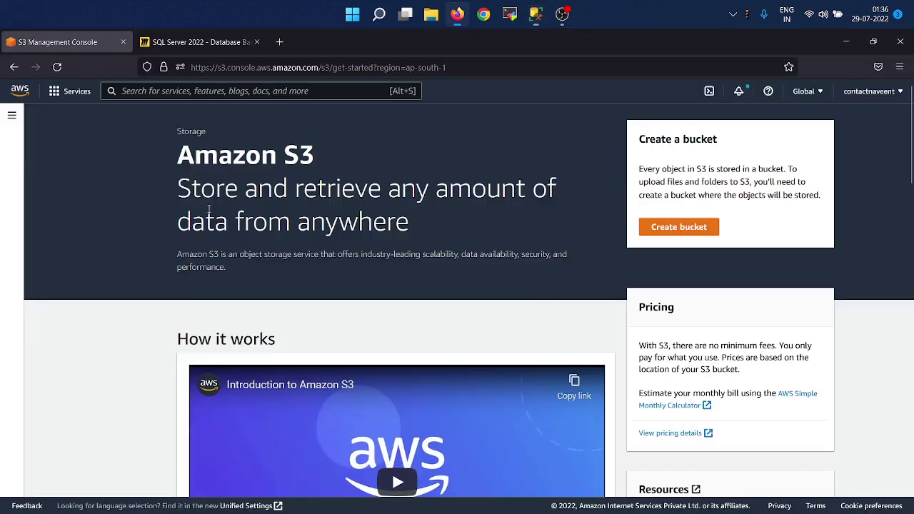
left_click(670, 228)
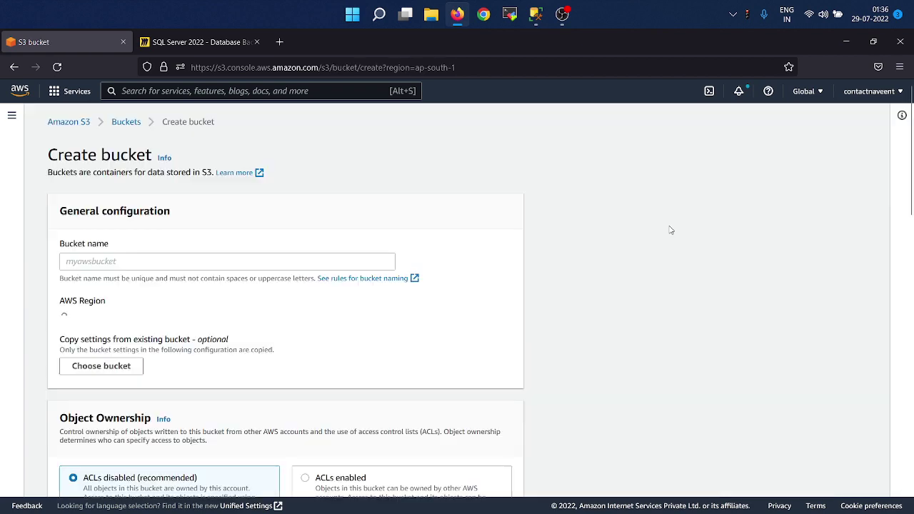
left_click(135, 263)
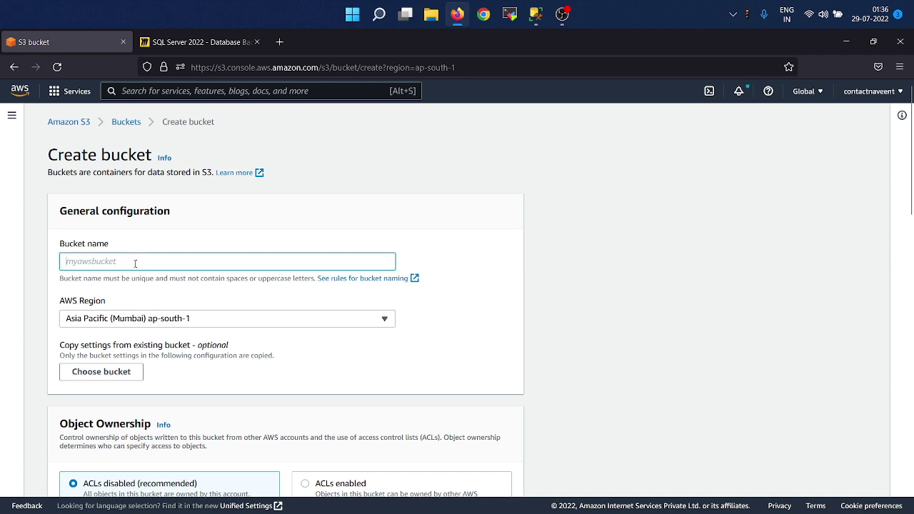
type("2")
key("BackSpace")
type("dbbackup29ju")
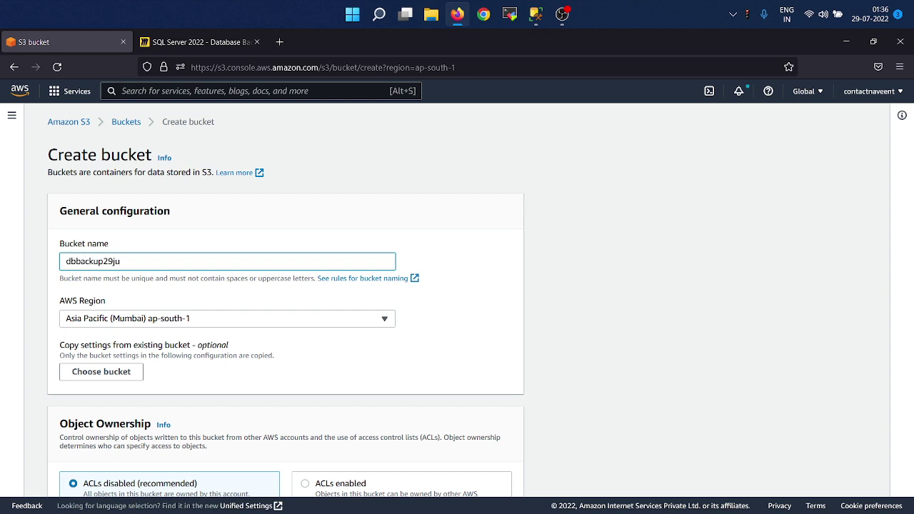
type("ly")
- Turn off Block all public access for the bucket and acknowledge that its objects might become public
scroll(500, 264, "down", 1)
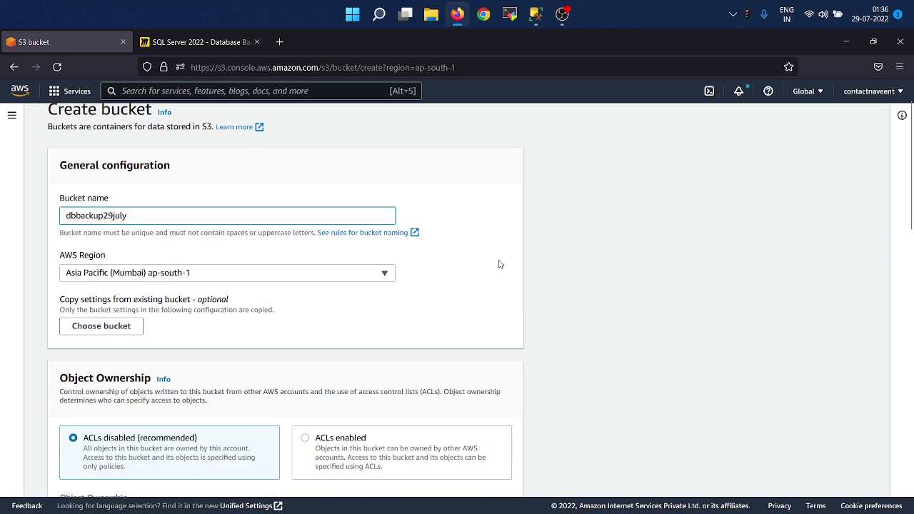
scroll(503, 296, "down", 1)
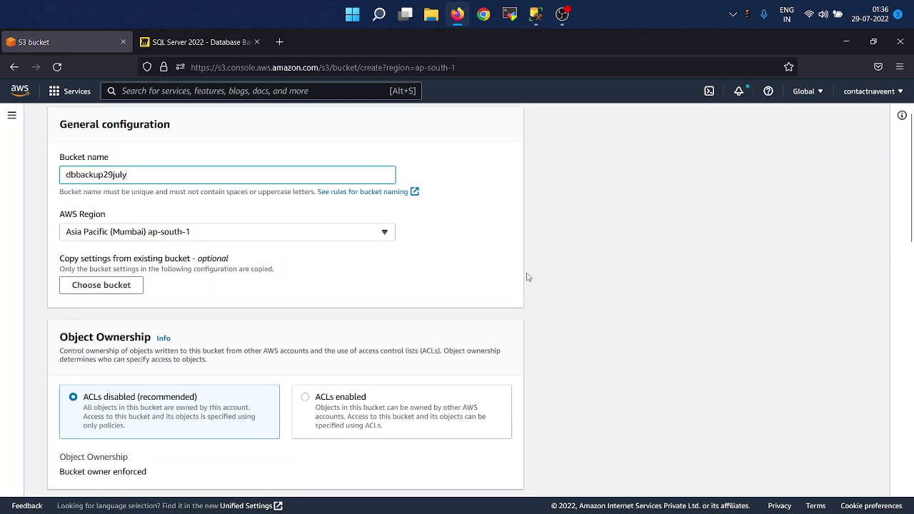
scroll(529, 277, "down", 2)
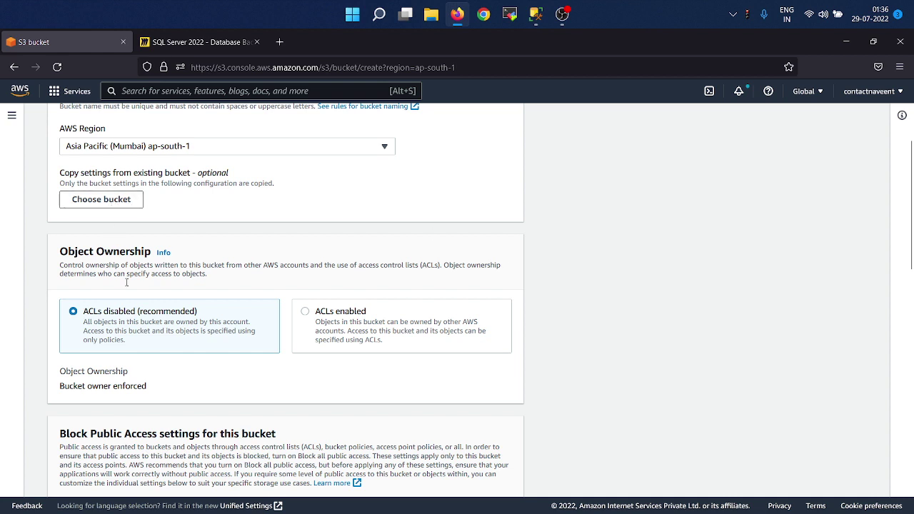
scroll(135, 344, "down", 1)
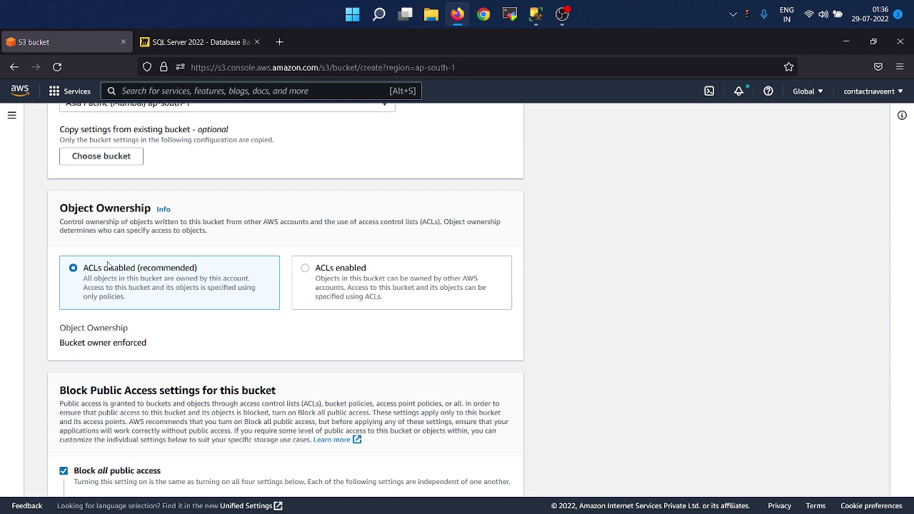
scroll(165, 359, "down", 3)
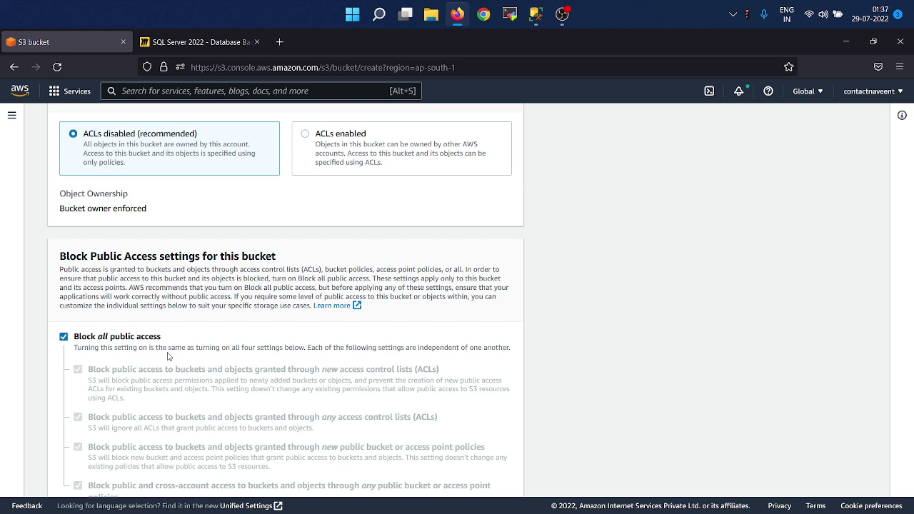
left_click(64, 337)
scroll(64, 342, "down", 3)
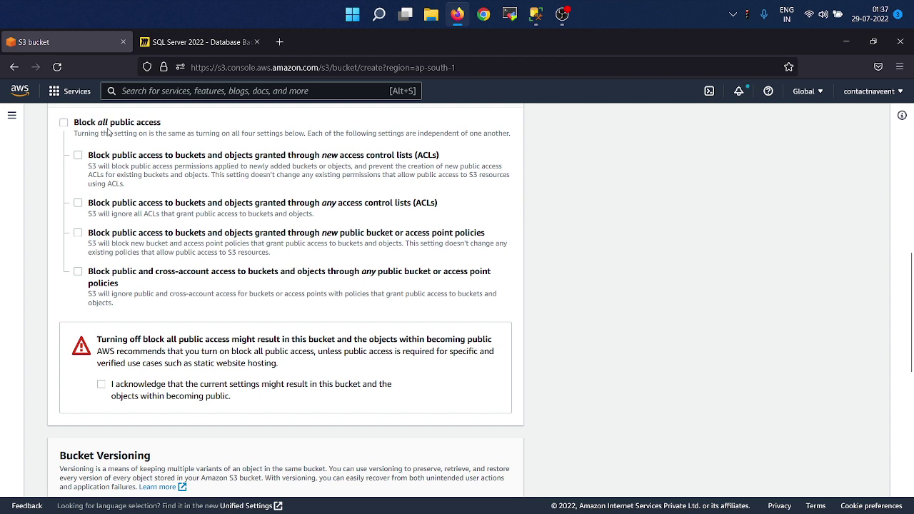
left_click(104, 391)
- Review the versioning, tags and default encryption settings and create the bucket
scroll(104, 392, "down", 2)
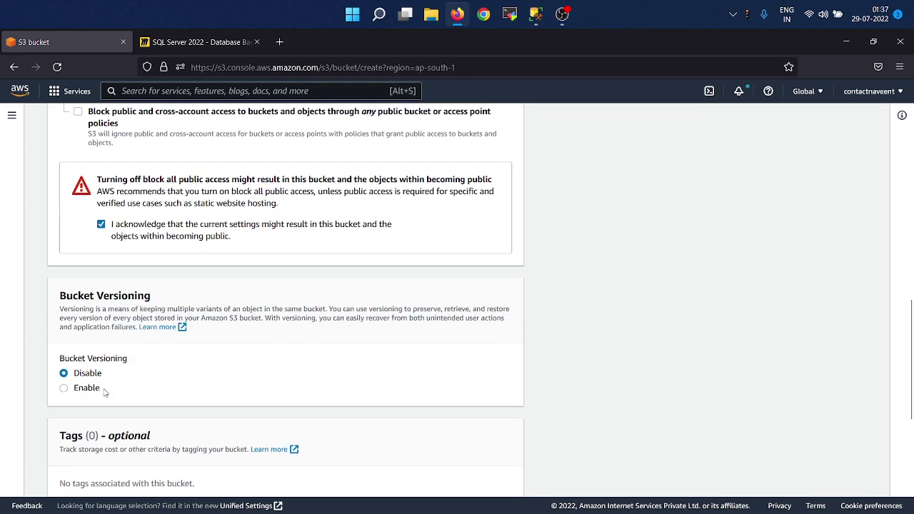
scroll(104, 391, "down", 1)
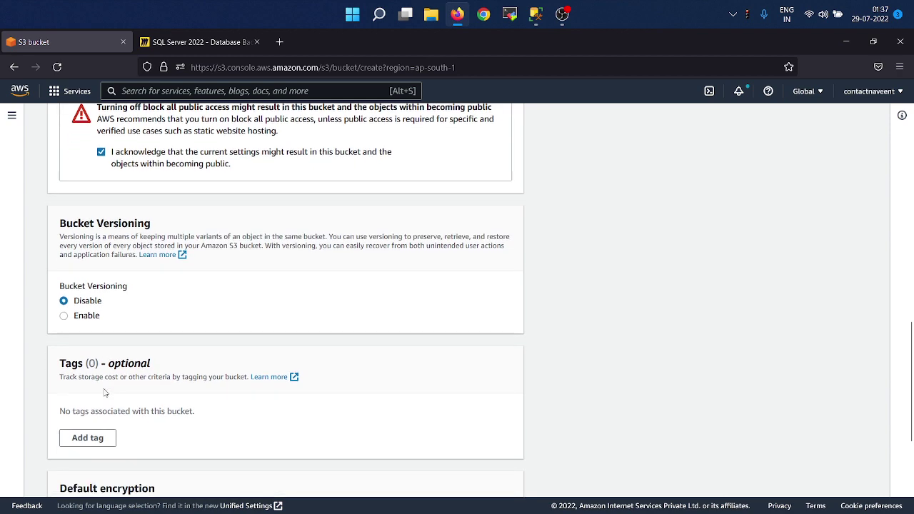
scroll(104, 391, "down", 3)
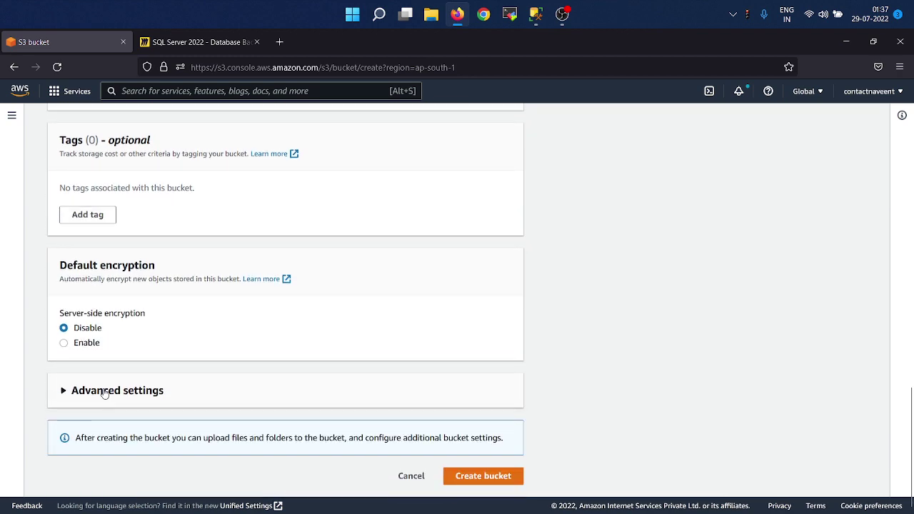
left_click(477, 482)
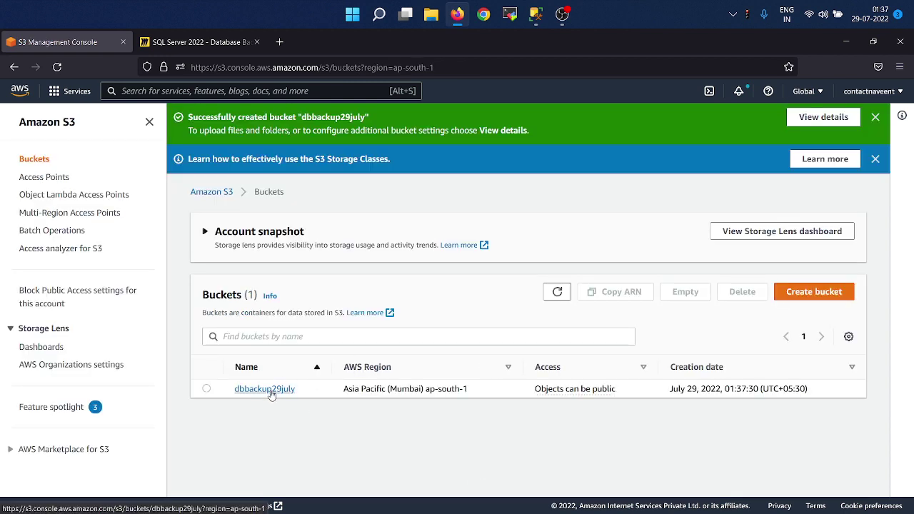
- Open the dbbackup29july bucket and create a folder named dbbackup in it
left_click(270, 392)
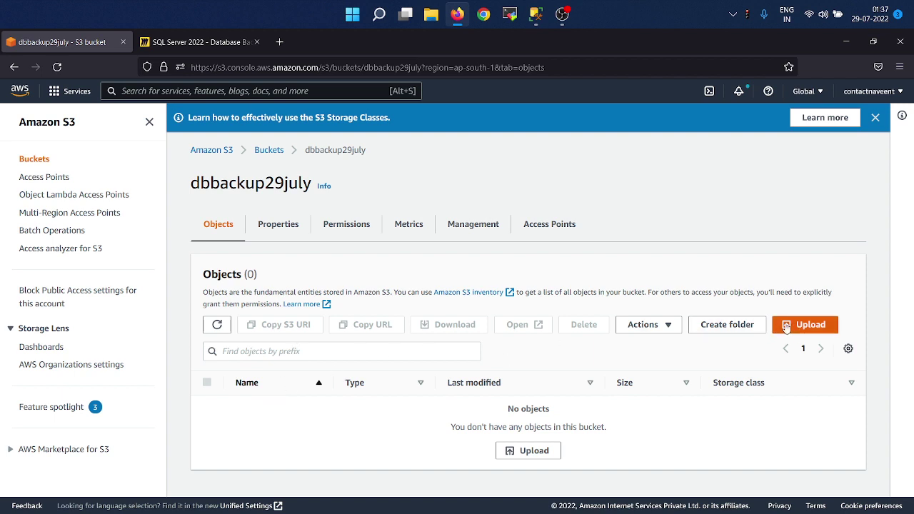
left_click(726, 325)
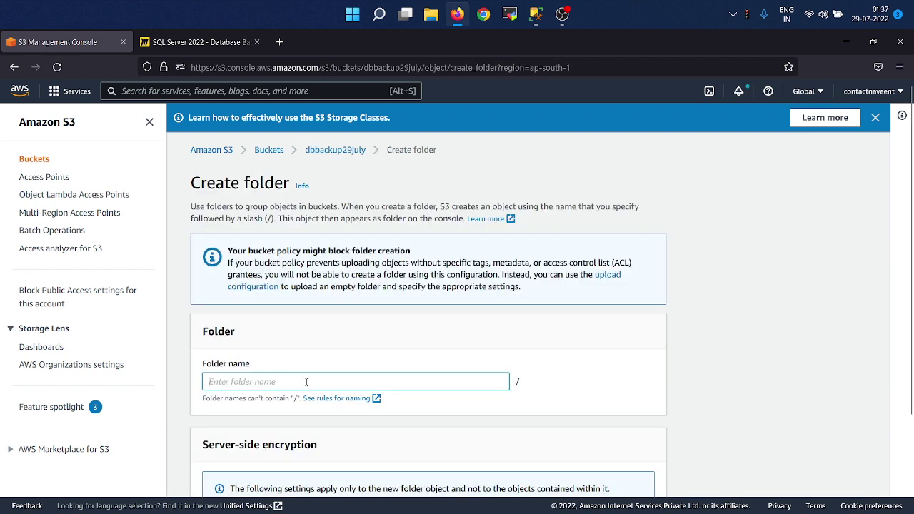
type("dbbackup")
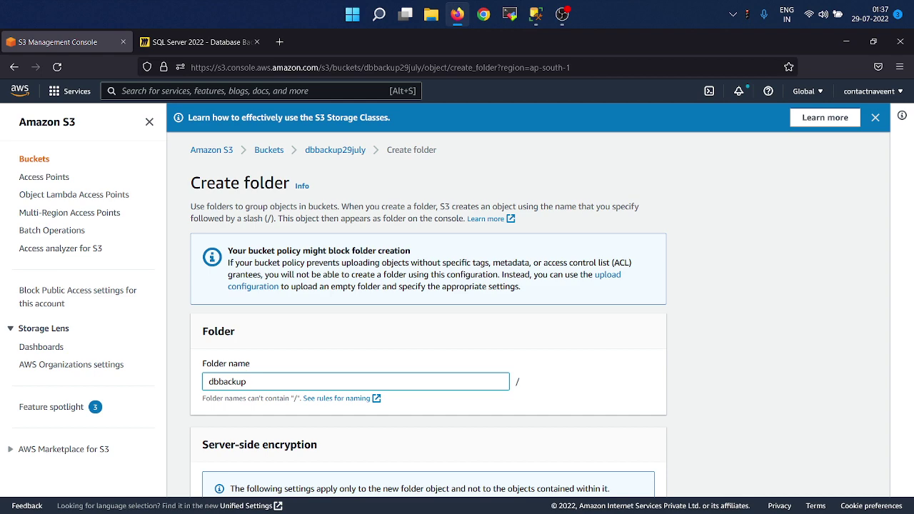
scroll(409, 429, "down", 3)
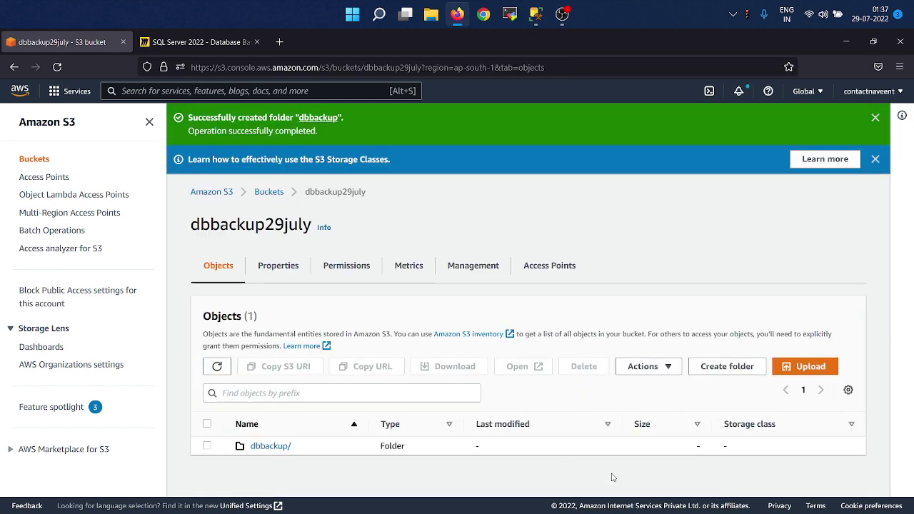
- Copy the dbbackup folder's S3 URI and paste it into a new Notepad document, prefixed with "URI ->"
left_click(207, 425)
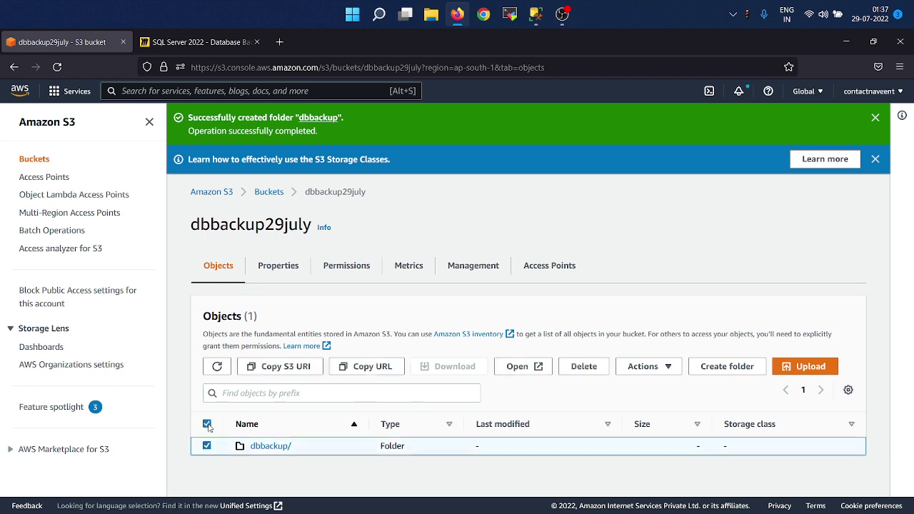
left_click(304, 372)
left_click(292, 367)
key("super+r")
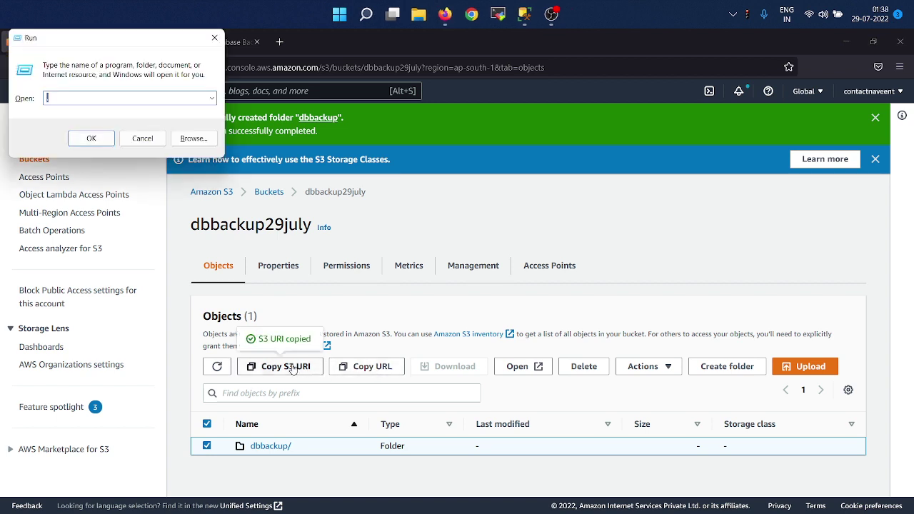
type("notepad")
key("Return")
key("ctrl+v")
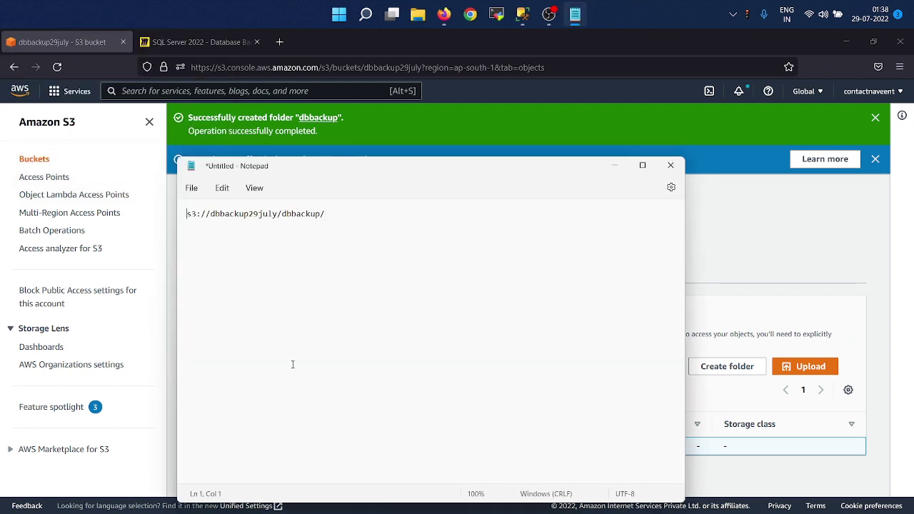
type("URI ->")
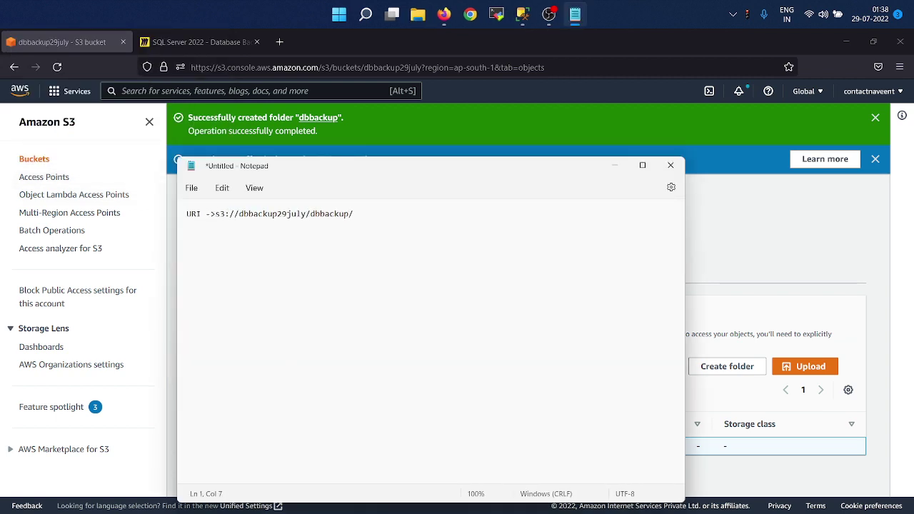
- Copy the dbbackup folder's object URL from the browser and add it to the Notepad document on a new line prefixed with "URL ->"
key("alt+Tab")
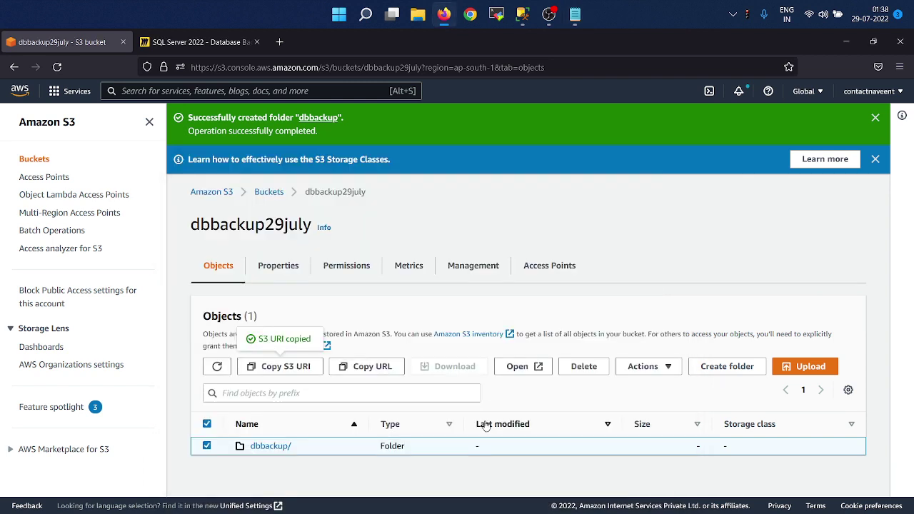
left_click(371, 367)
key("alt+Tab")
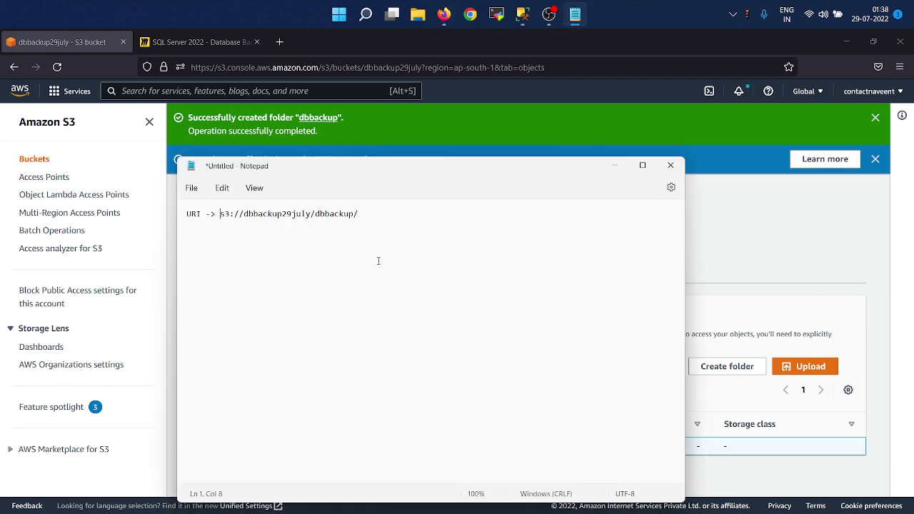
key("Return")
type("URL ->")
key("ctrl+v")
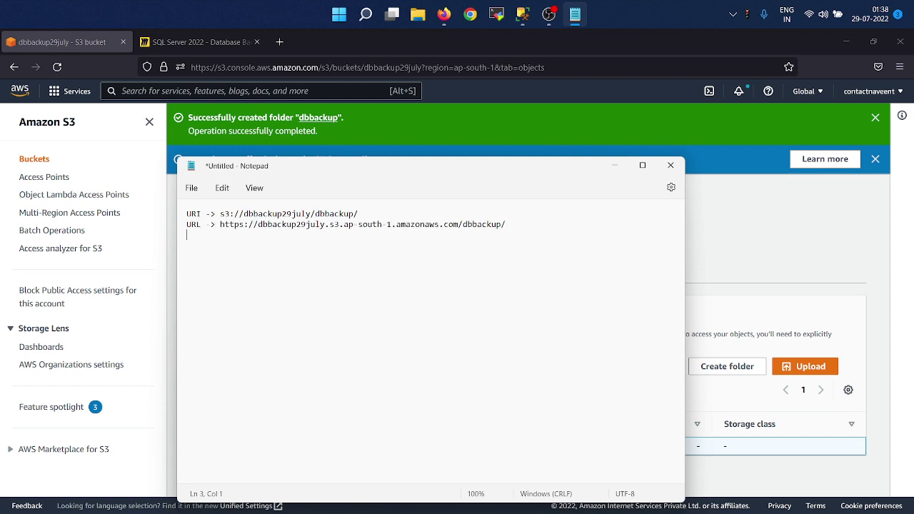
- Return to the AWS console in the browser, search for IAM and open the IAM service
key("alt+Tab")
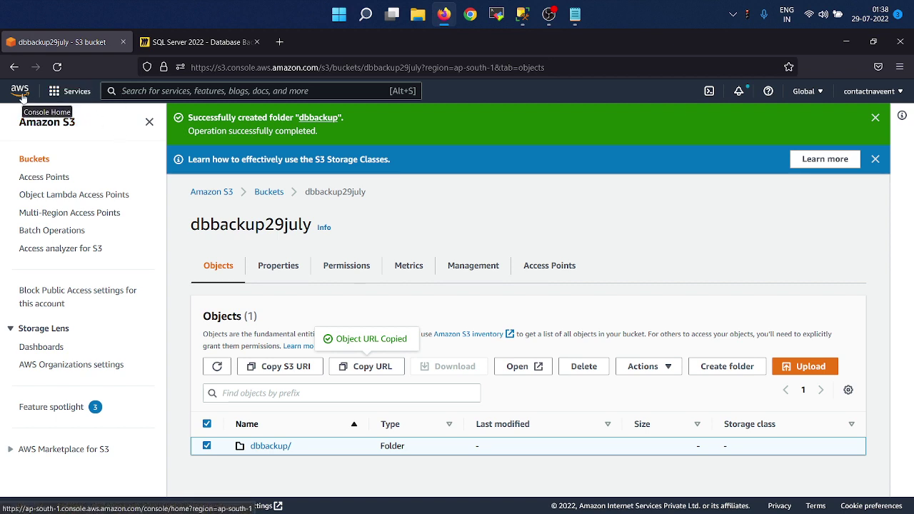
left_click(182, 90)
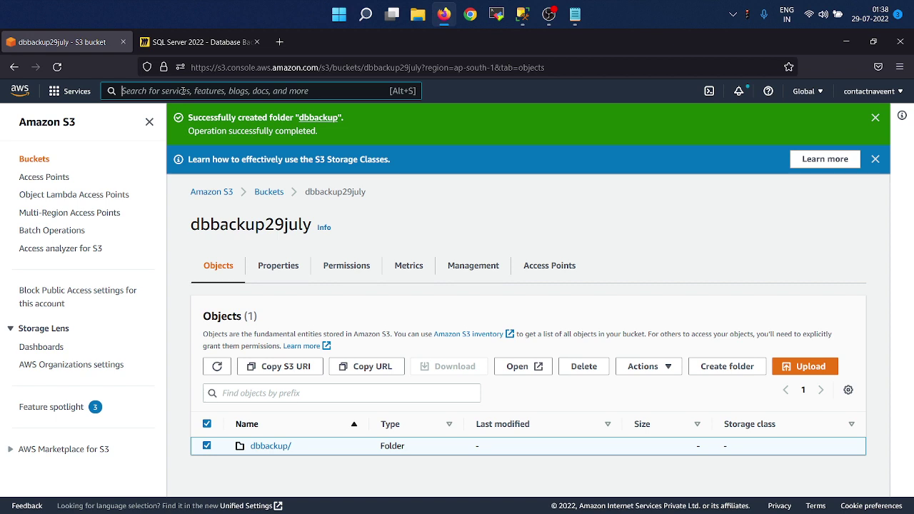
type("IAM")
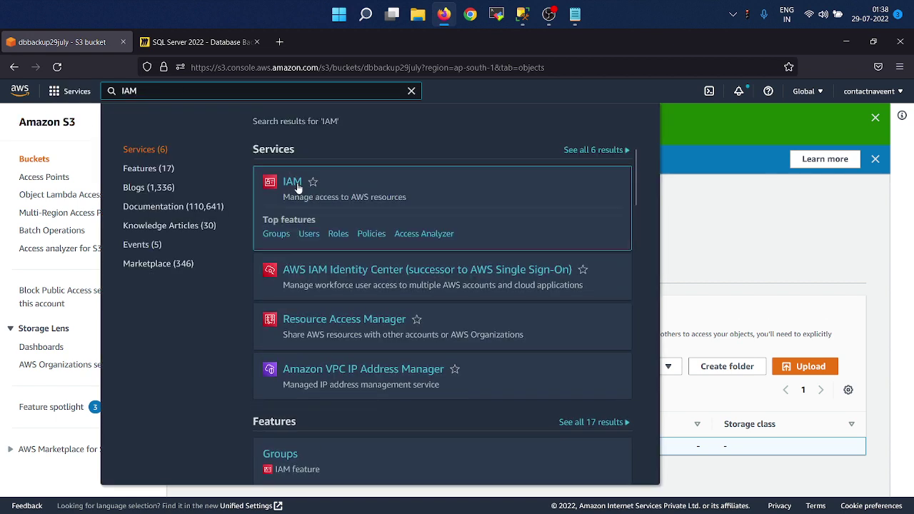
left_click(299, 188)
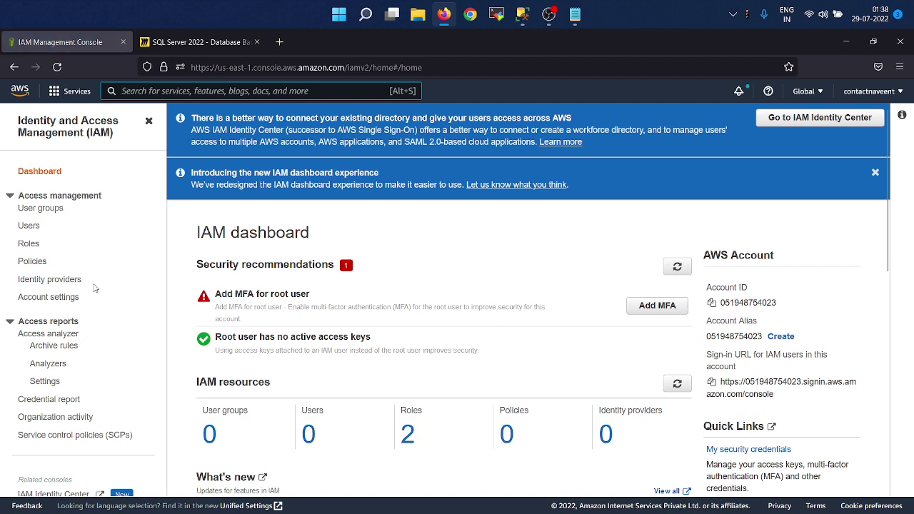
- Open the list of policies in IAM
key("alt+s")
left_click(41, 262)
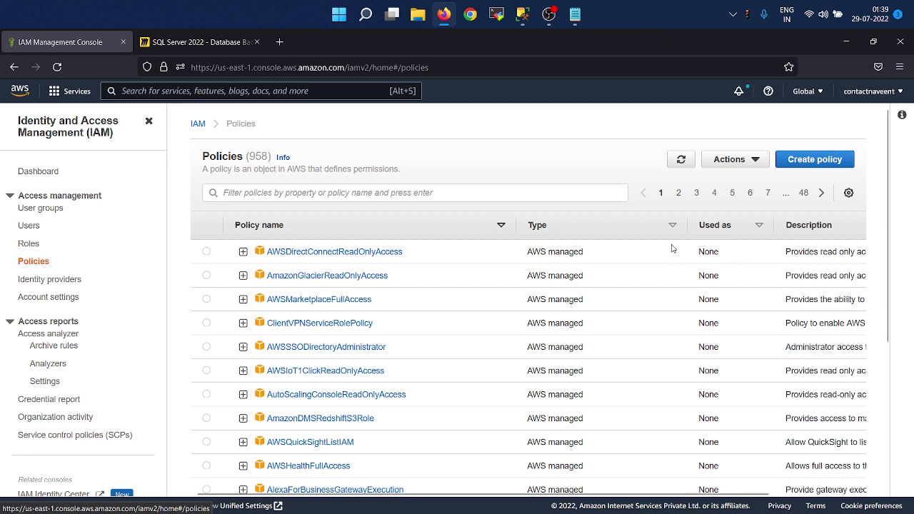
left_click(817, 157)
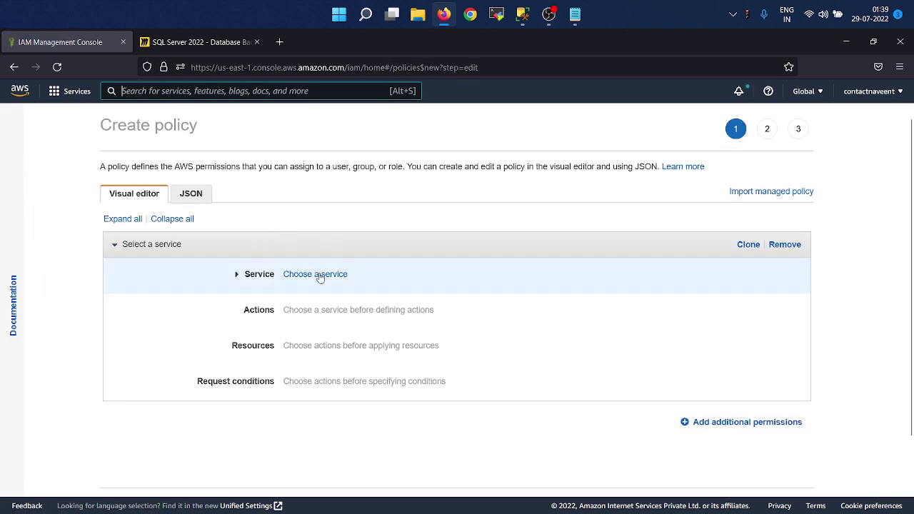
left_click(320, 275)
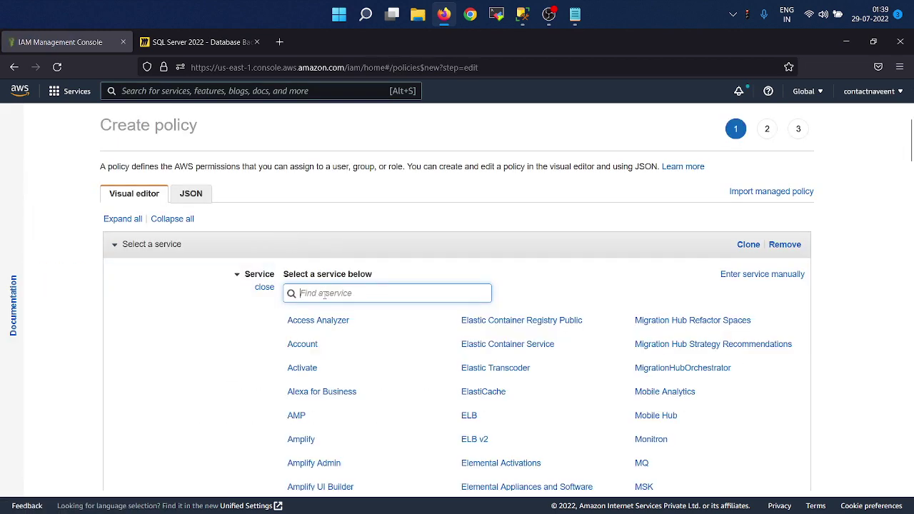
type("S")
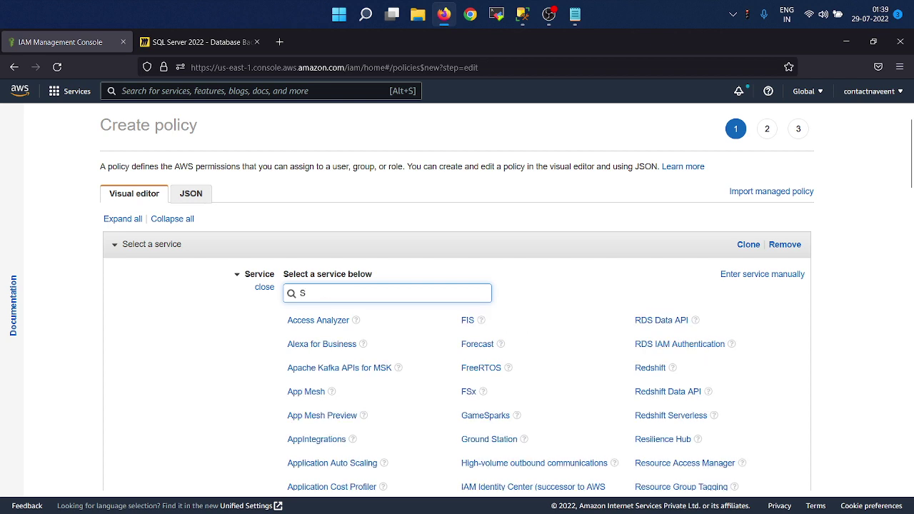
type("3")
left_click(292, 325)
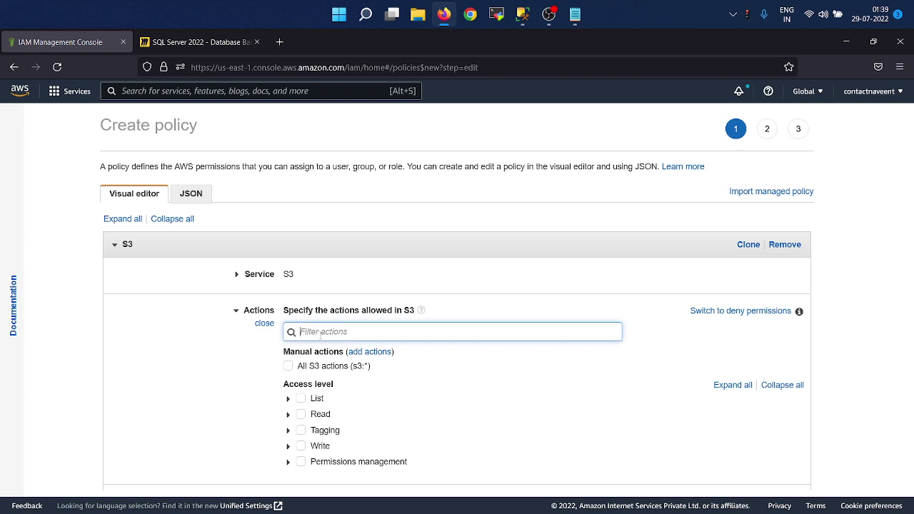
key("super+e")
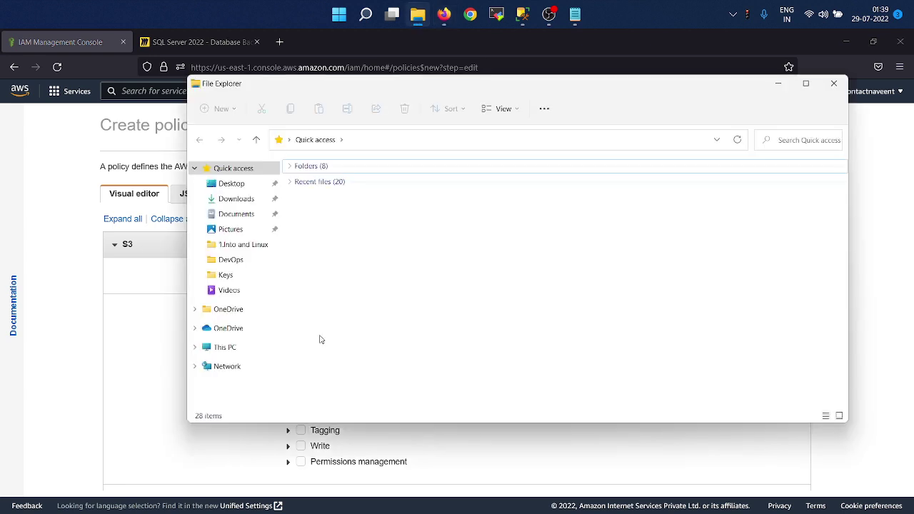
left_click(833, 84)
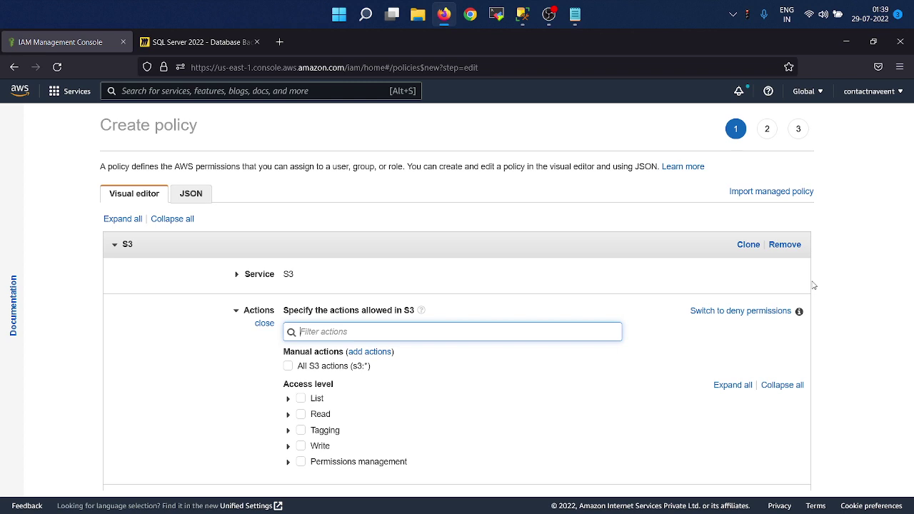
type("list")
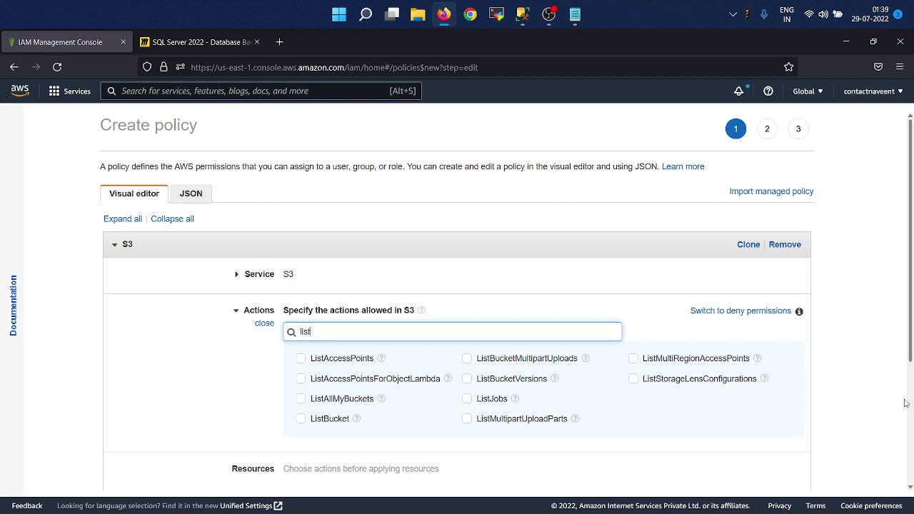
left_click(301, 422)
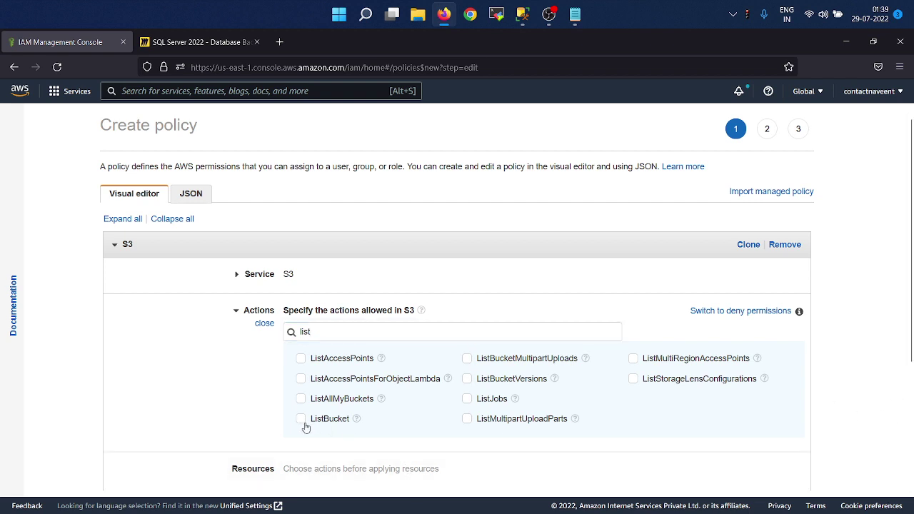
left_click(316, 328)
key("ctrl+a")
key("BackSpace")
type("pu")
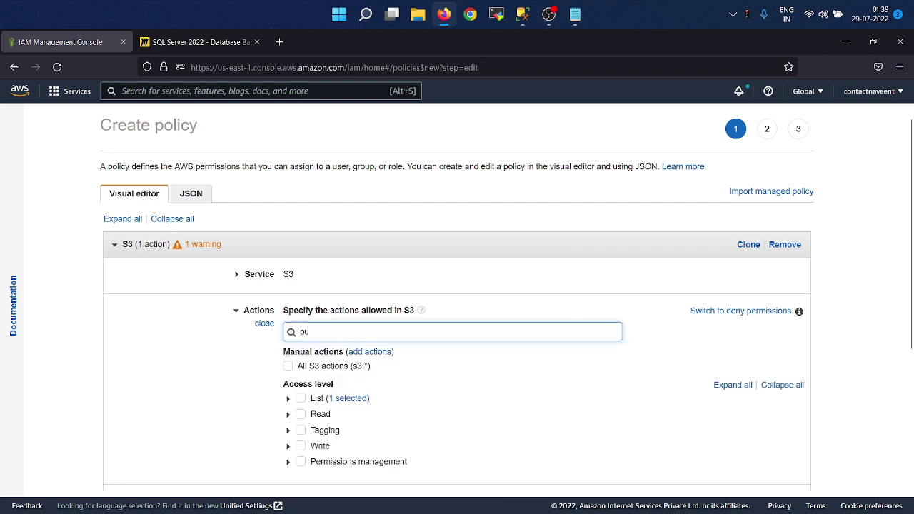
type("tob")
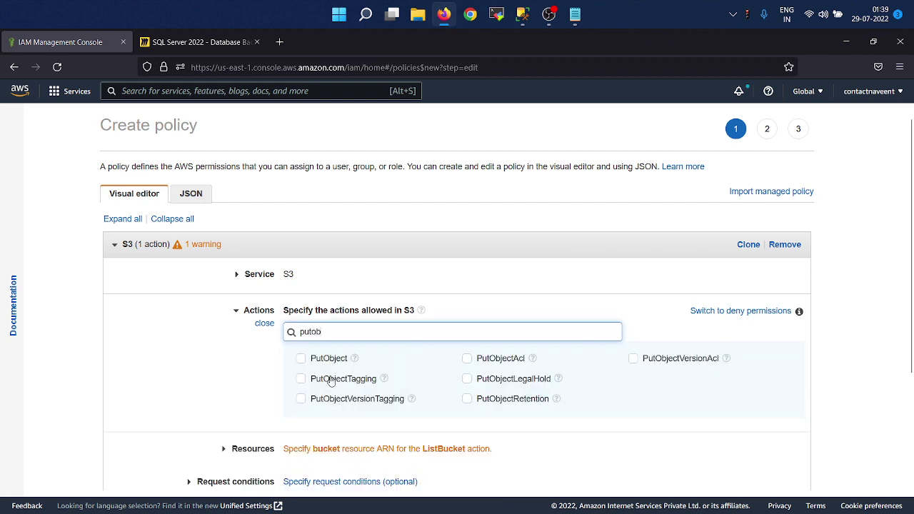
left_click(301, 360)
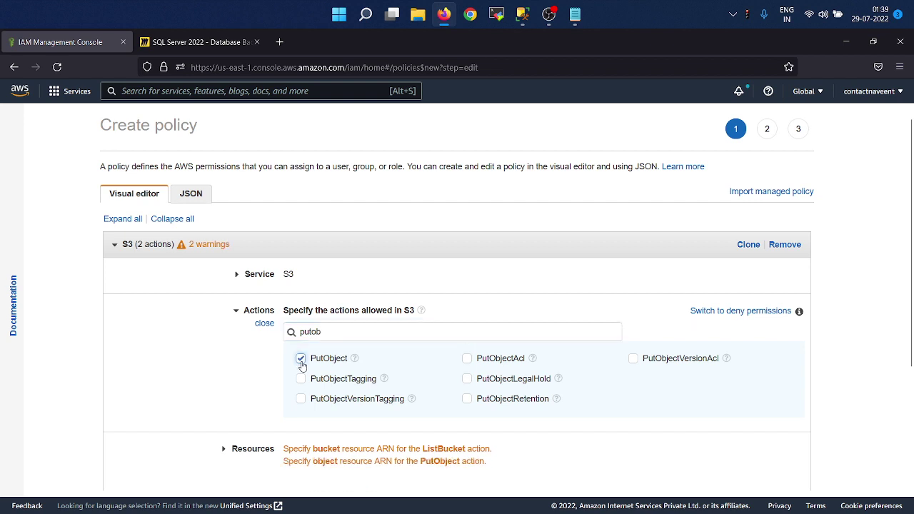
left_click(344, 329)
key("ctrl+a")
key("BackSpace")
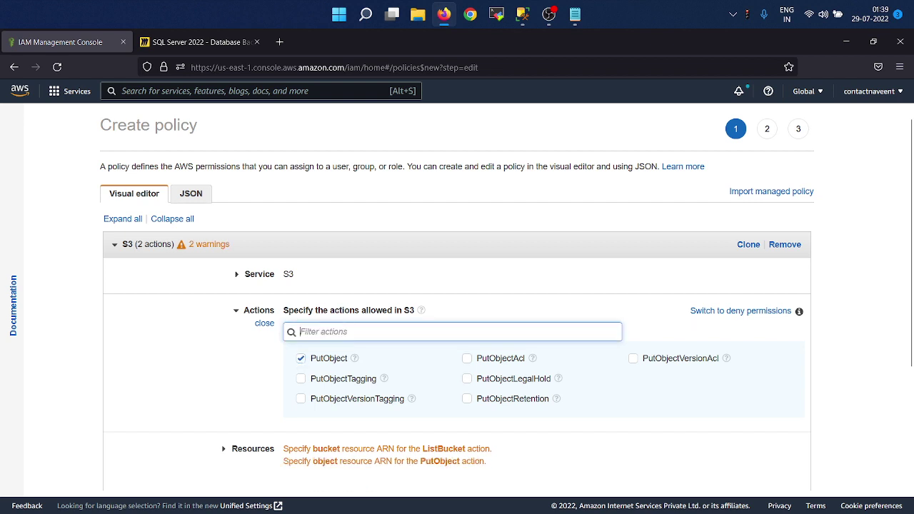
scroll(344, 329, "down", 3)
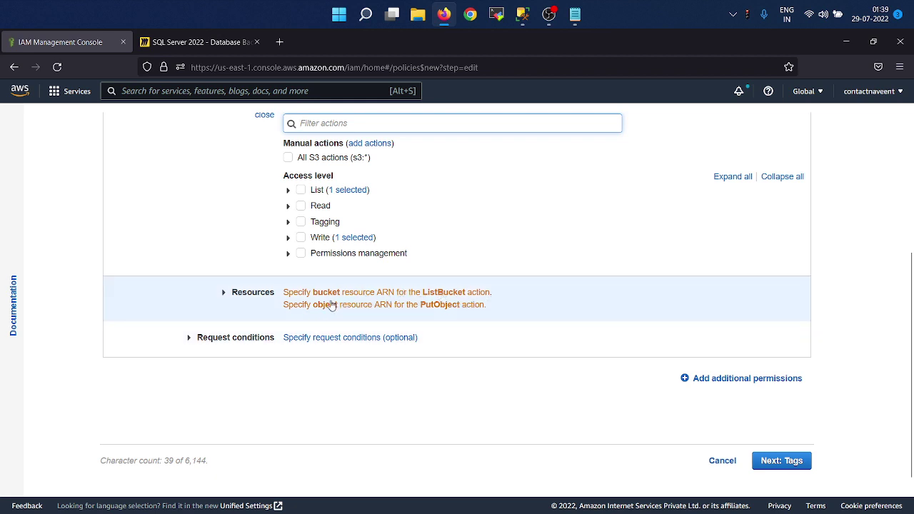
left_click(289, 302)
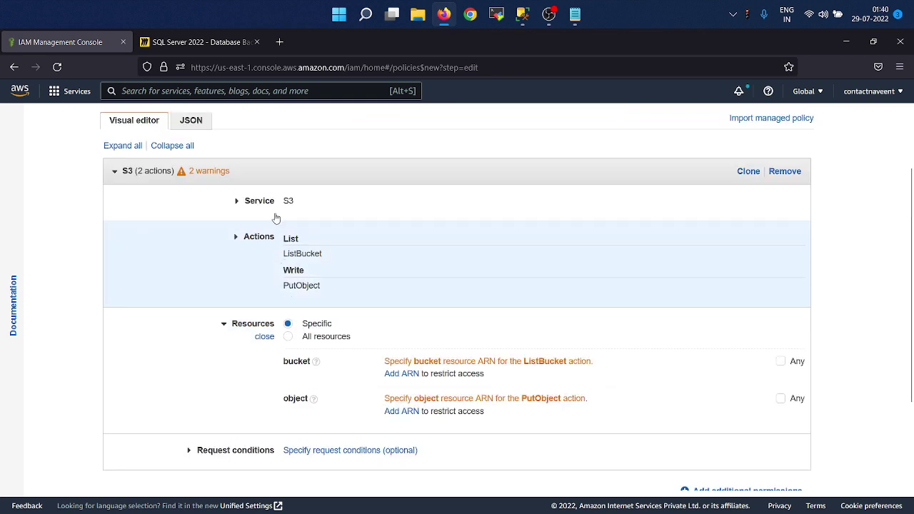
left_click(251, 175)
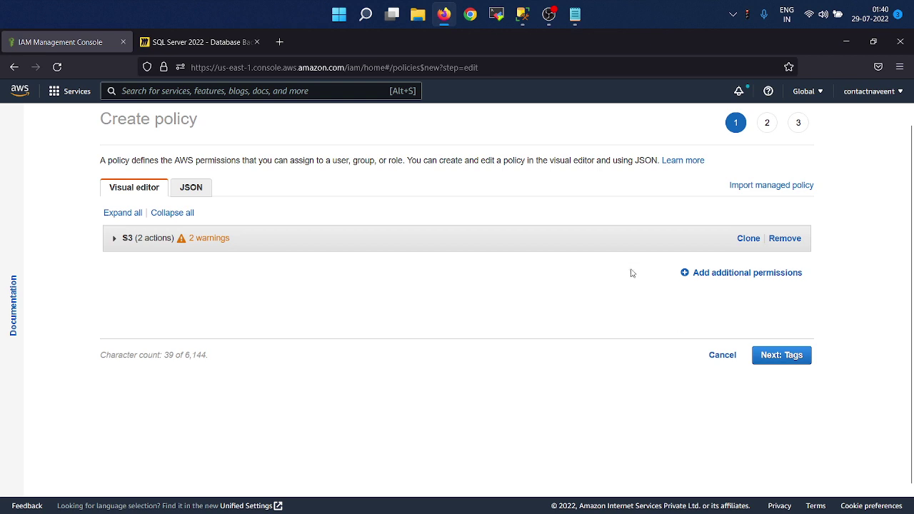
scroll(621, 266, "up", 1)
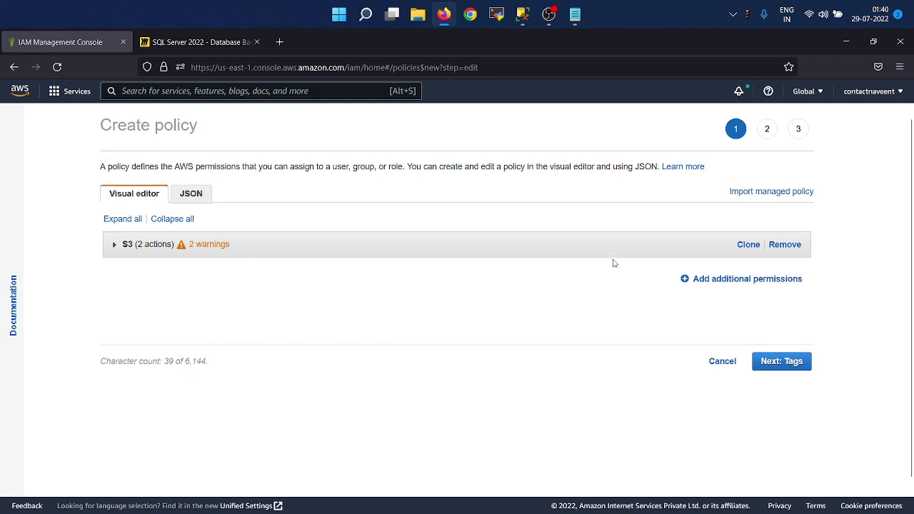
left_click(722, 362)
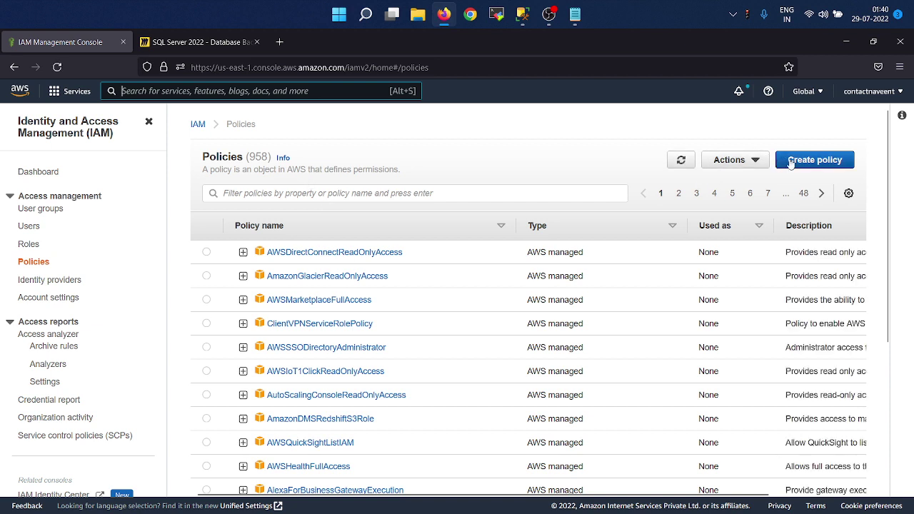
- Start creating a new IAM policy in the visual editor and choose S3 as its service
left_click(791, 162)
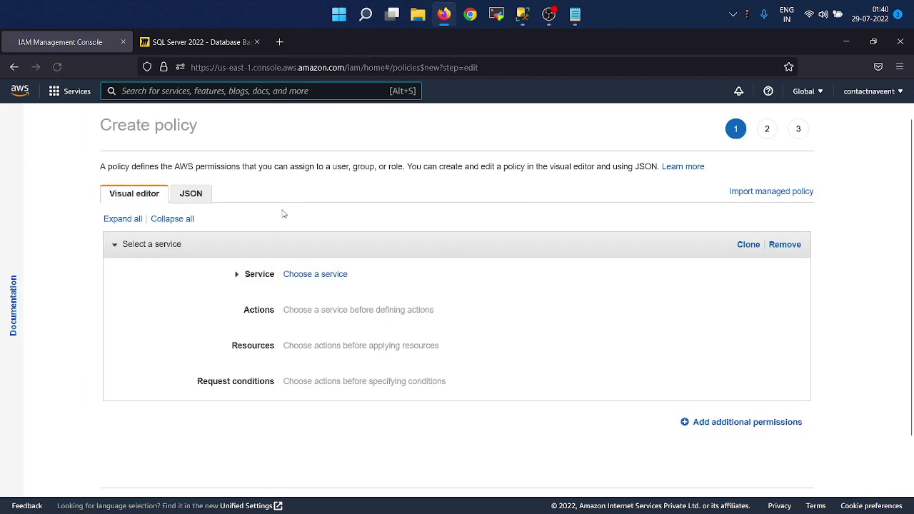
left_click(323, 274)
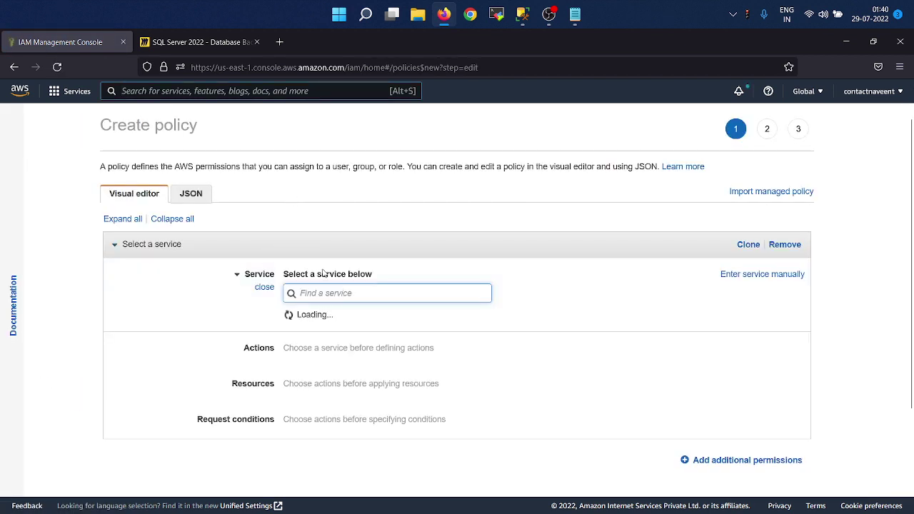
type("S3")
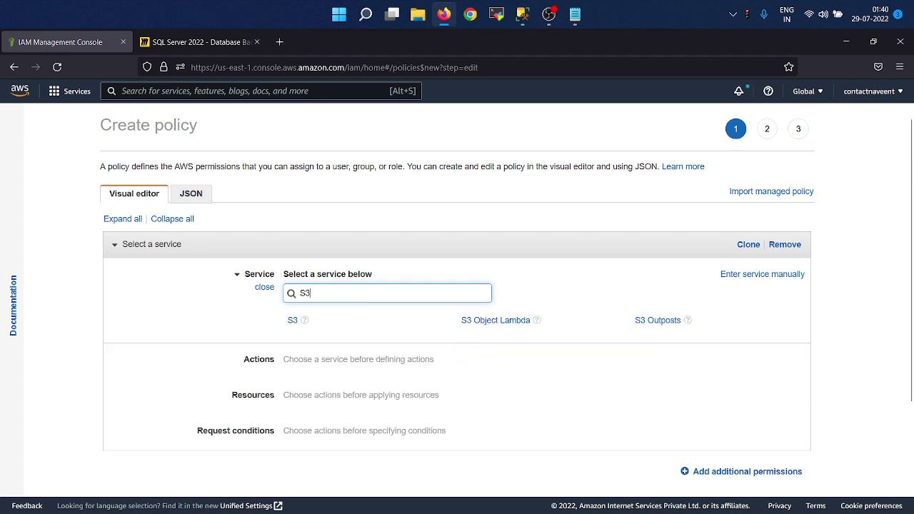
left_click(292, 322)
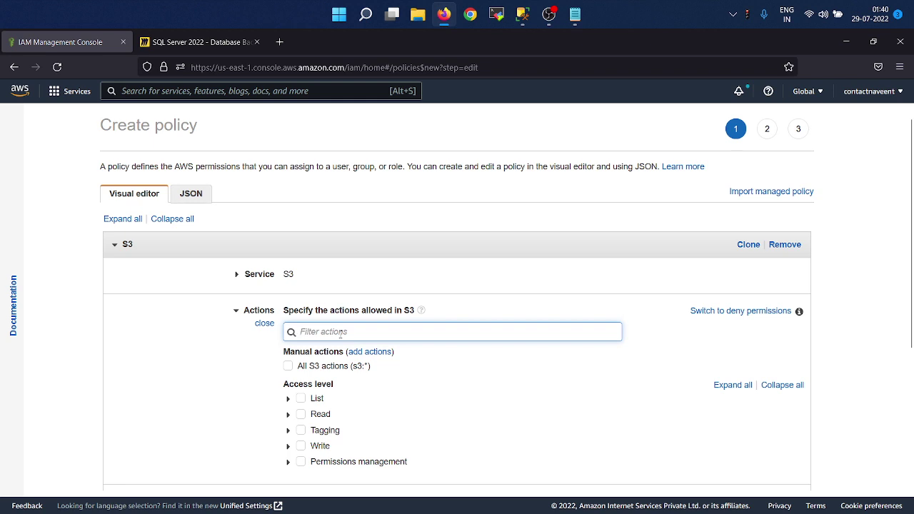
- Allow the ListBucket and PutObject actions for S3 in the new policy
type("list")
scroll(317, 360, "down", 1)
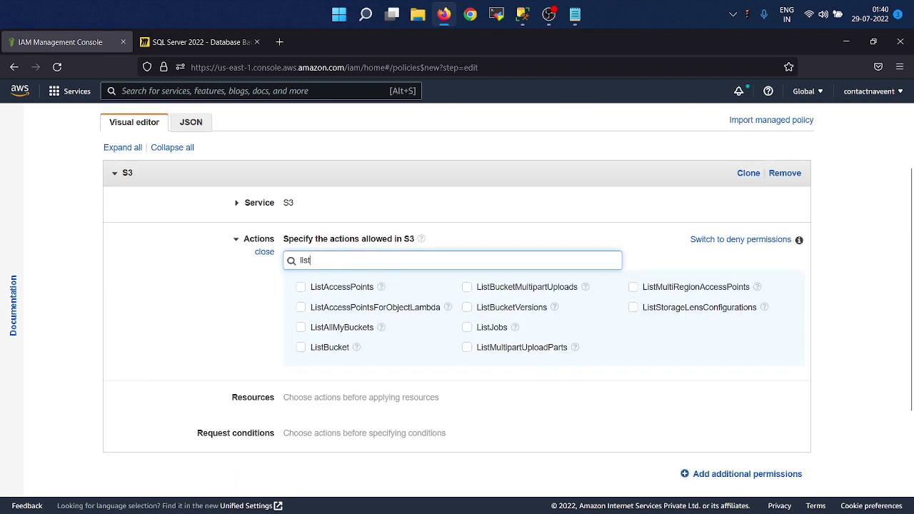
left_click(301, 347)
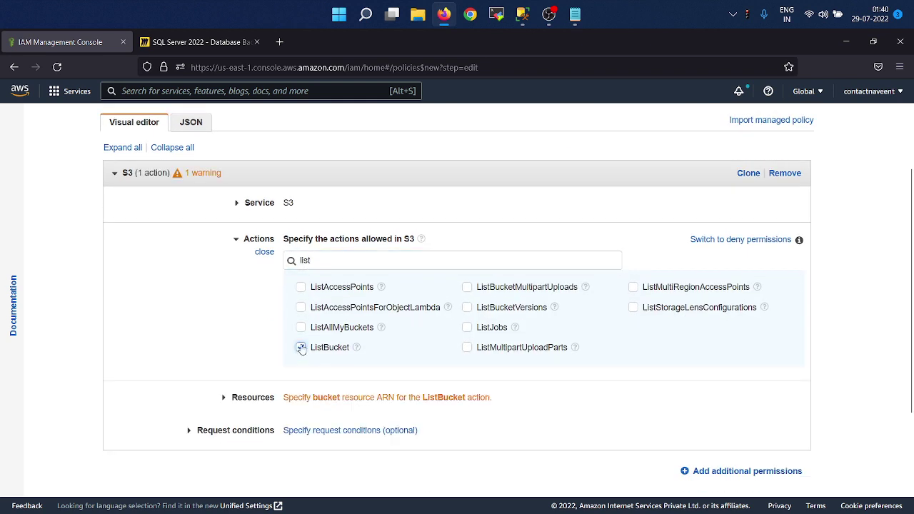
double_click(324, 260)
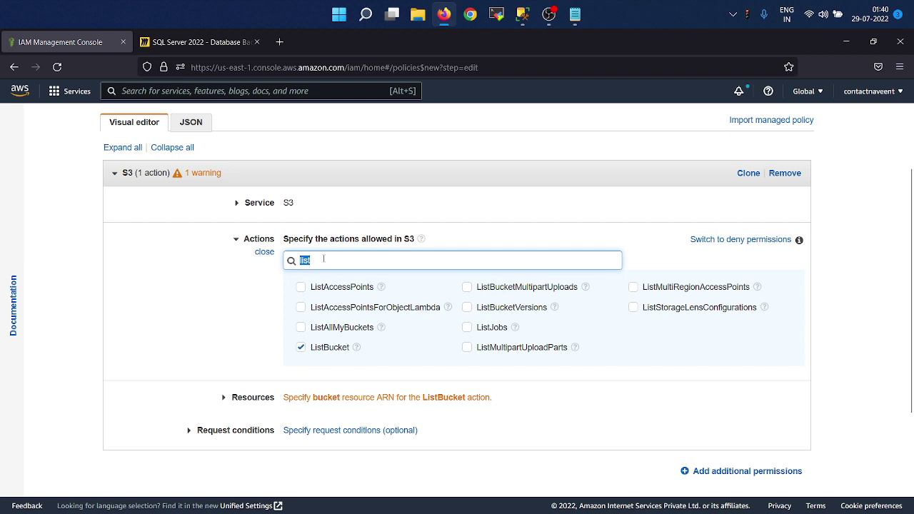
left_click(324, 259)
double_click(336, 257)
key("BackSpace")
type("putob")
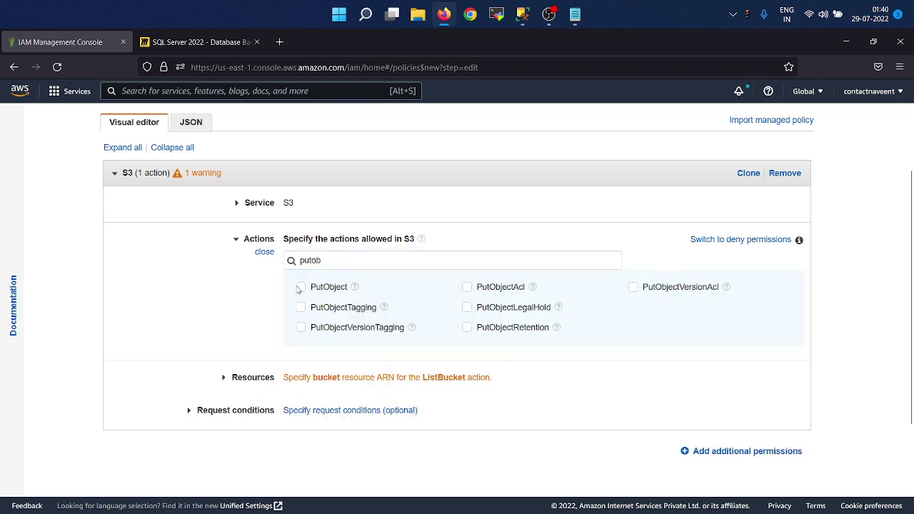
left_click(300, 287)
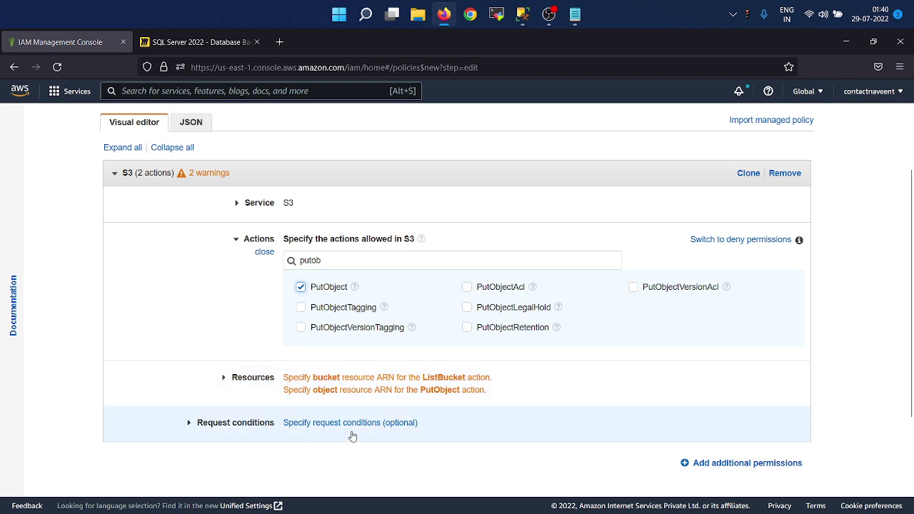
- Set the S3 permission's resources to All resources
scroll(715, 451, "down", 2)
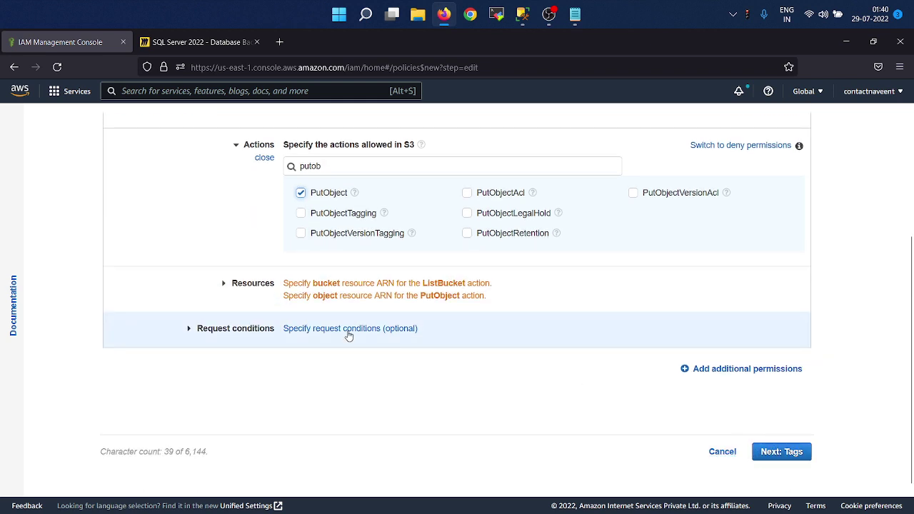
left_click(776, 461)
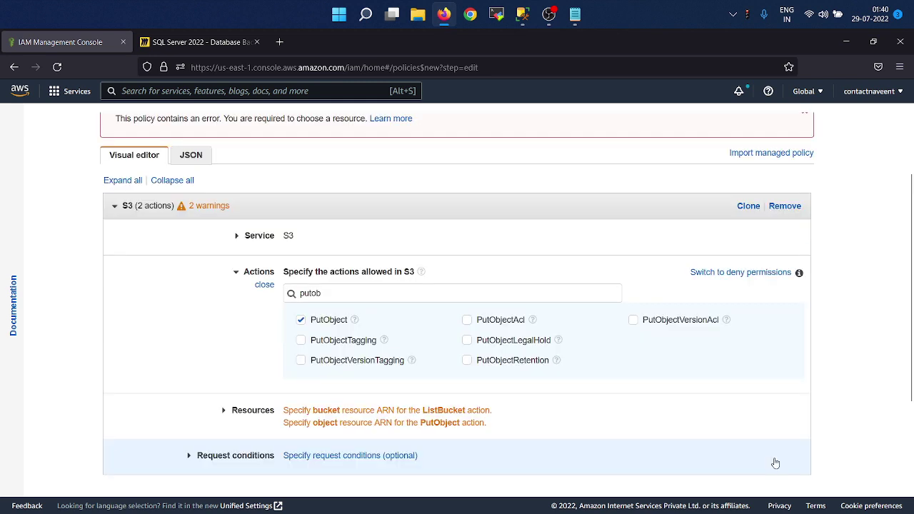
scroll(407, 387, "down", 2)
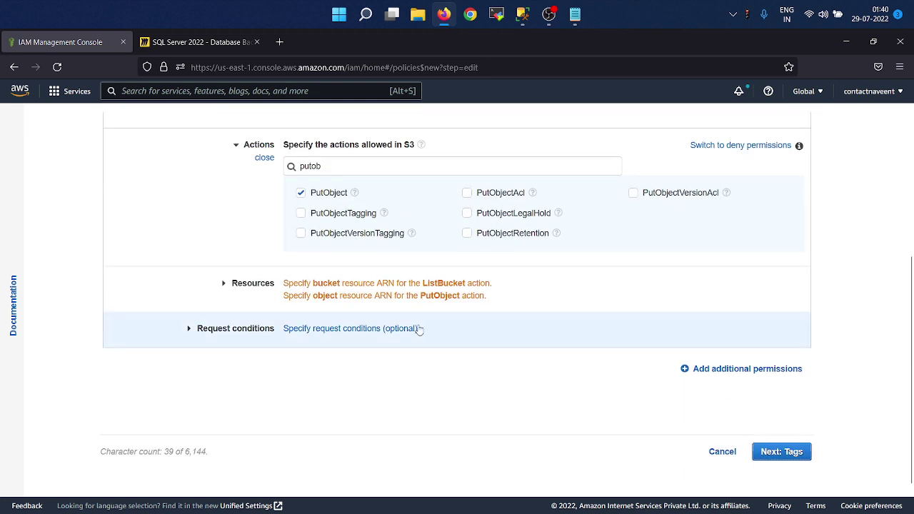
left_click(536, 298)
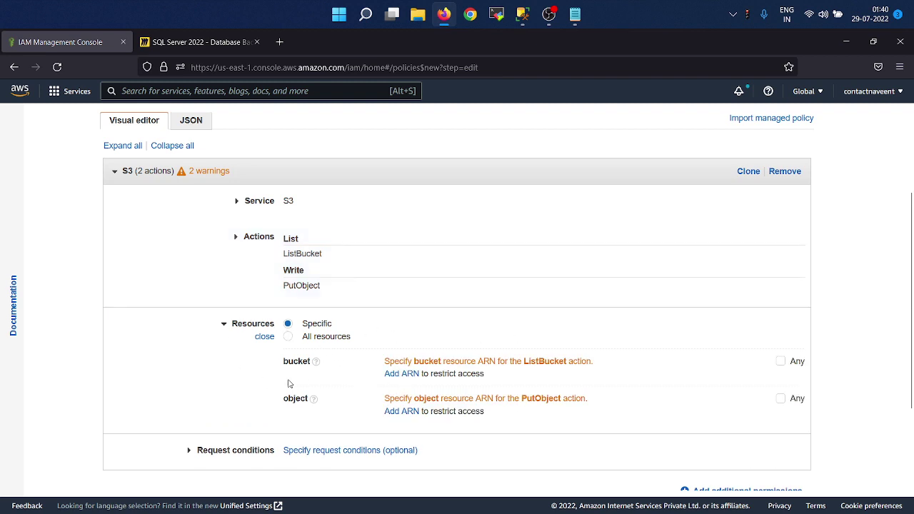
left_click(332, 342)
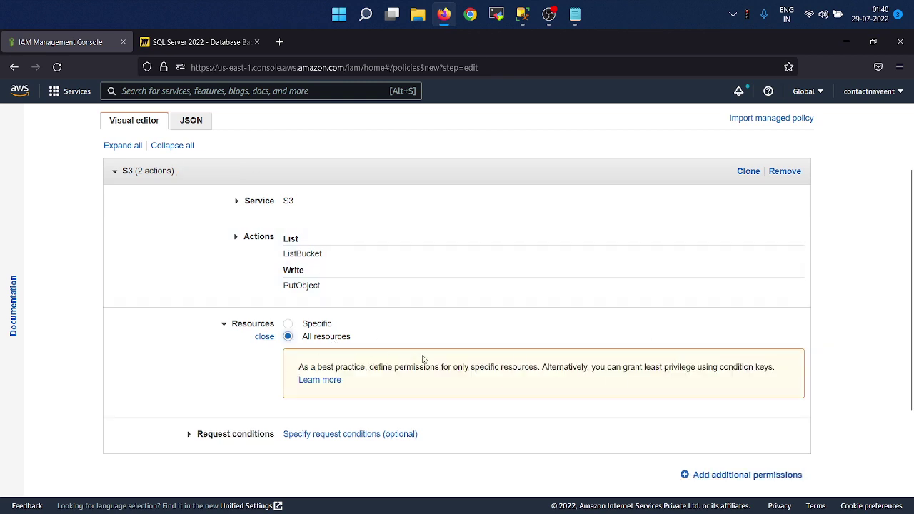
- Continue past the optional tags without adding any and proceed to the policy review
scroll(422, 359, "down", 3)
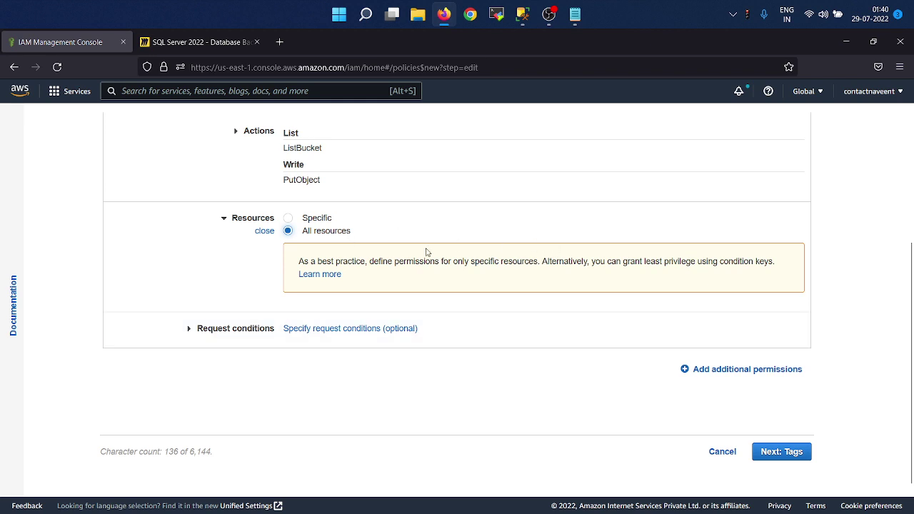
left_click(791, 464)
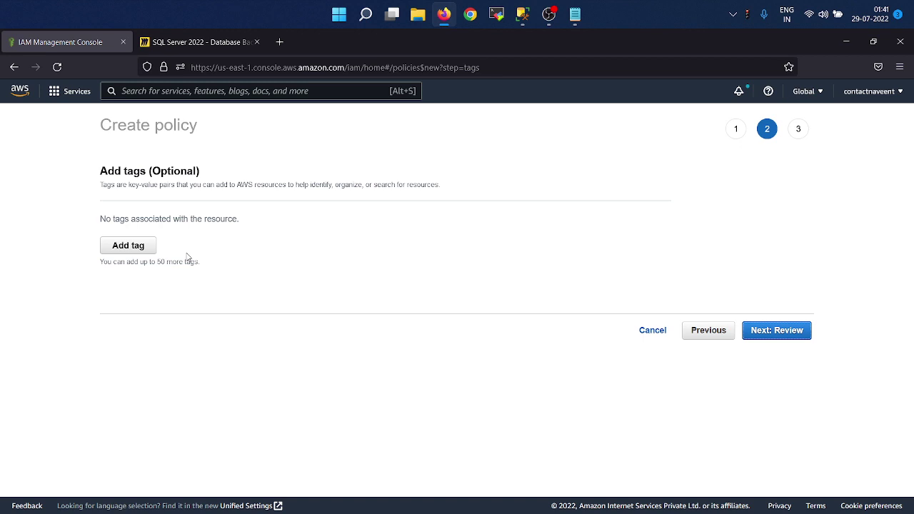
left_click(778, 331)
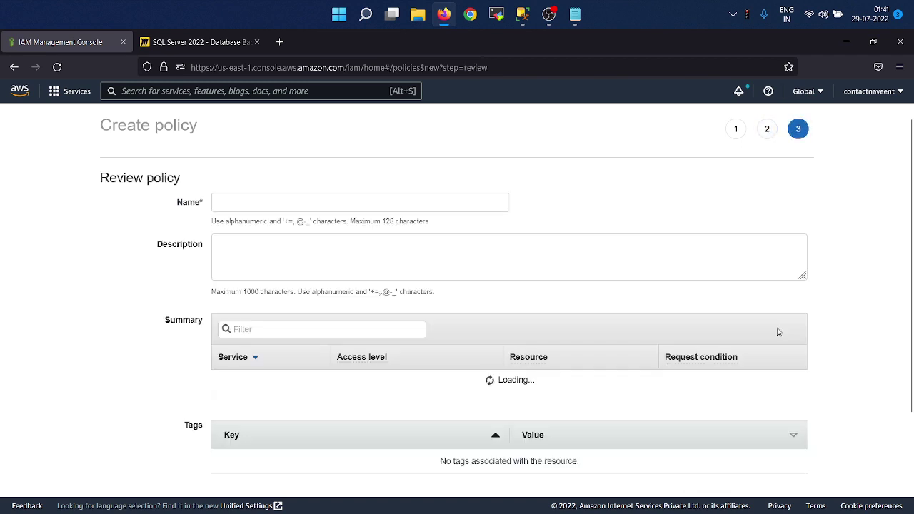
- Name the new policy sqlbackup_policy and create it
left_click(271, 200)
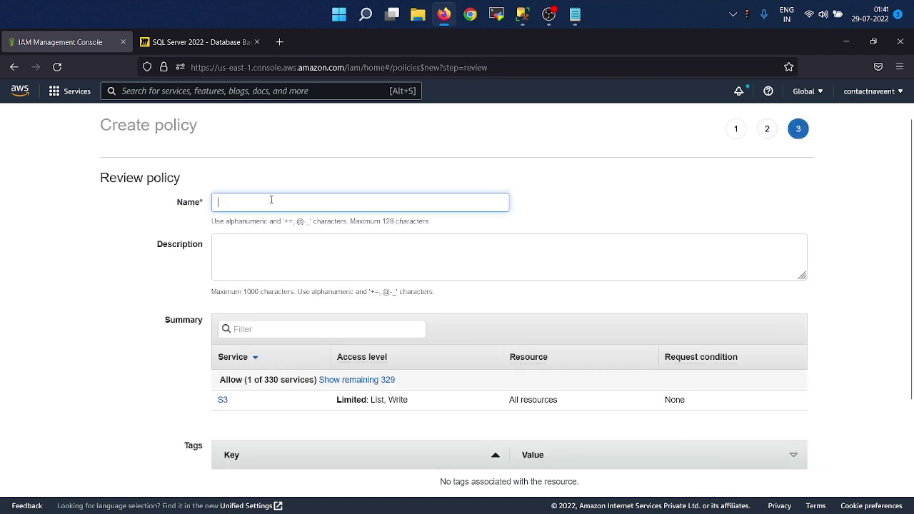
type("sql")
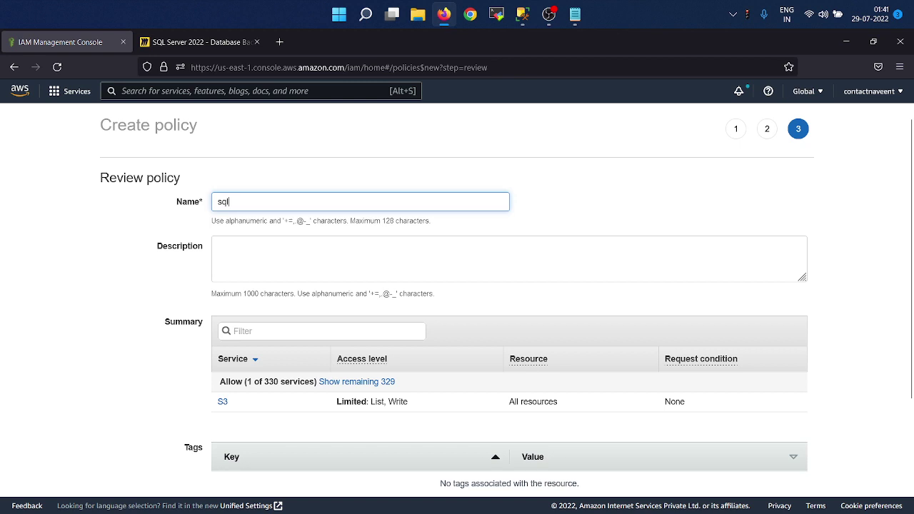
type("backup_p")
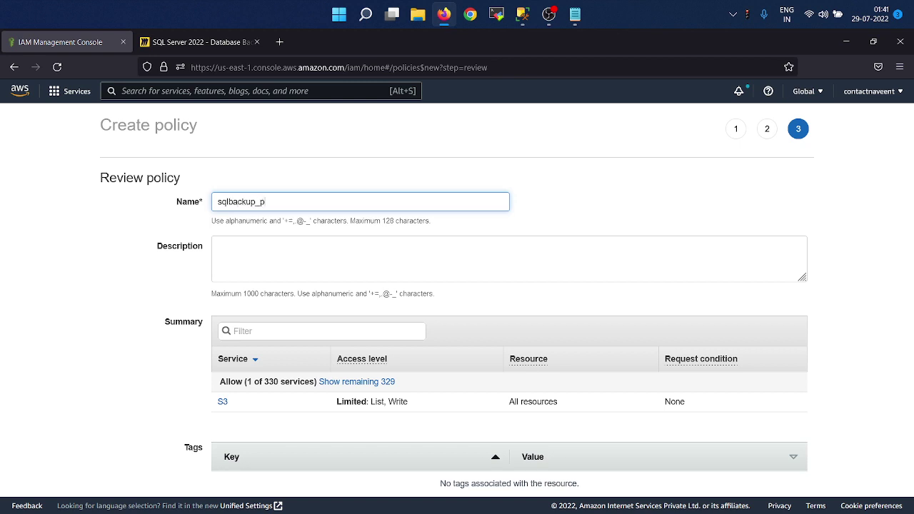
type("licy")
key("BackSpace")
key("BackSpace")
key("BackSpace")
key("BackSpace")
type("olicy")
scroll(695, 402, "down", 2)
left_click(766, 453)
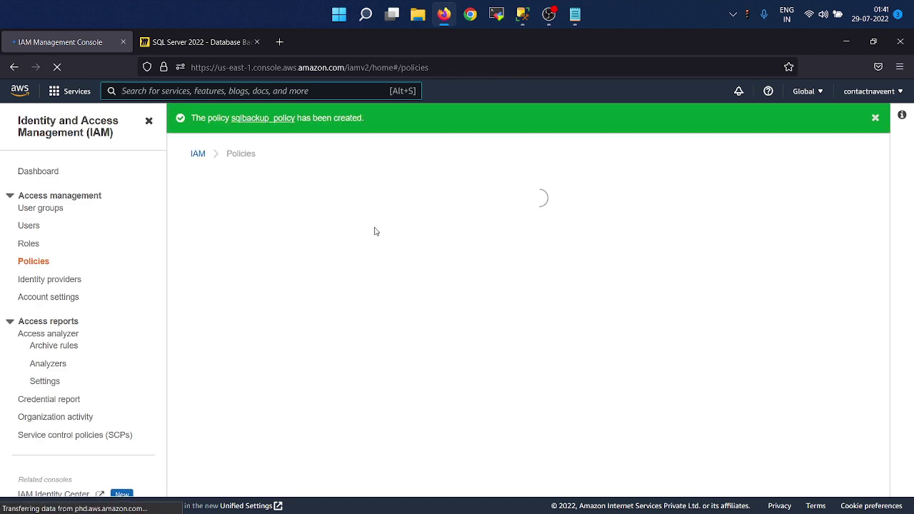
- Start adding an IAM user named sqlbackup_user with access key programmatic access and continue to its permissions
left_click(29, 226)
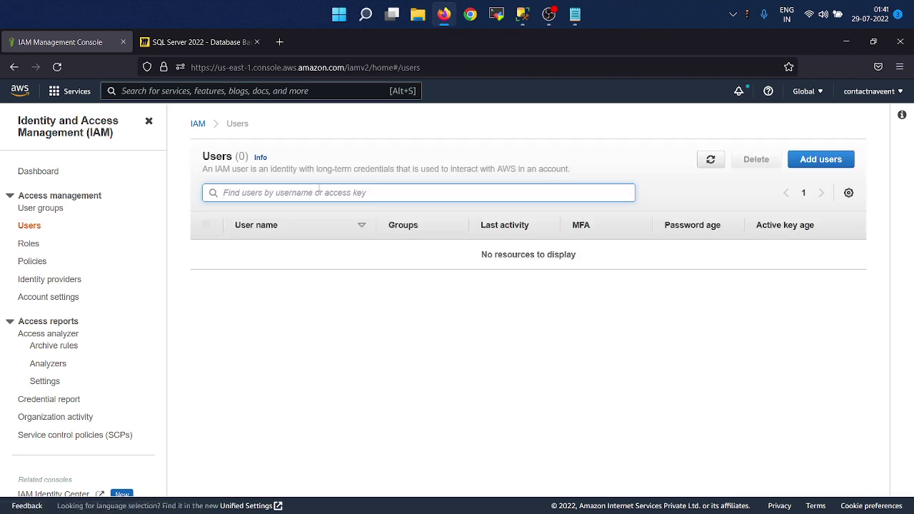
left_click(826, 159)
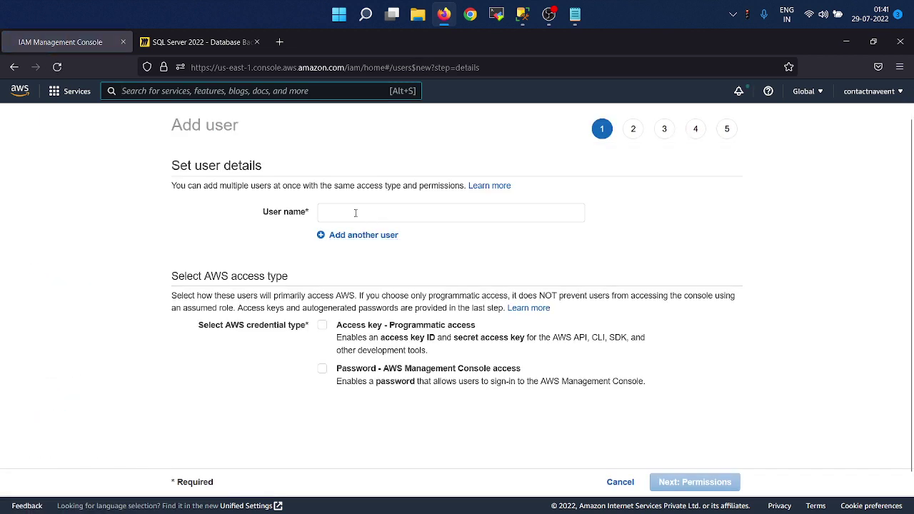
left_click(354, 213)
type("sqlbackup")
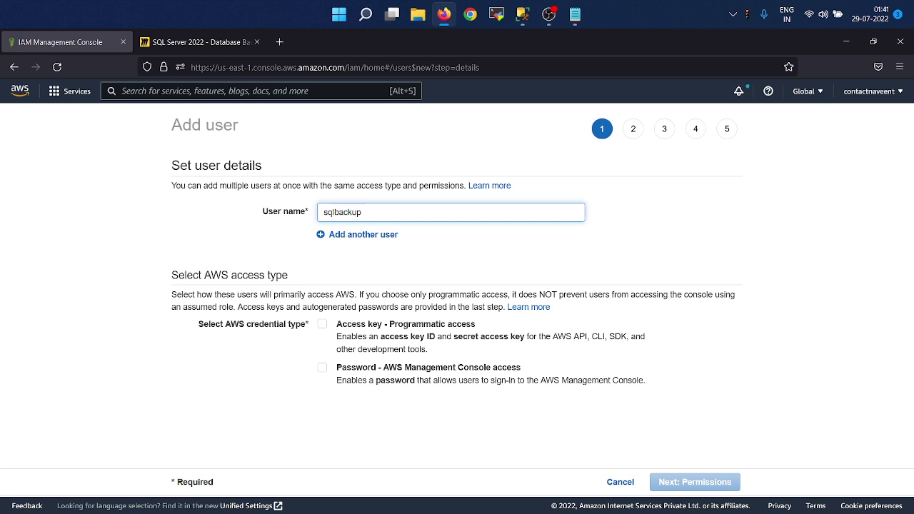
type("_user")
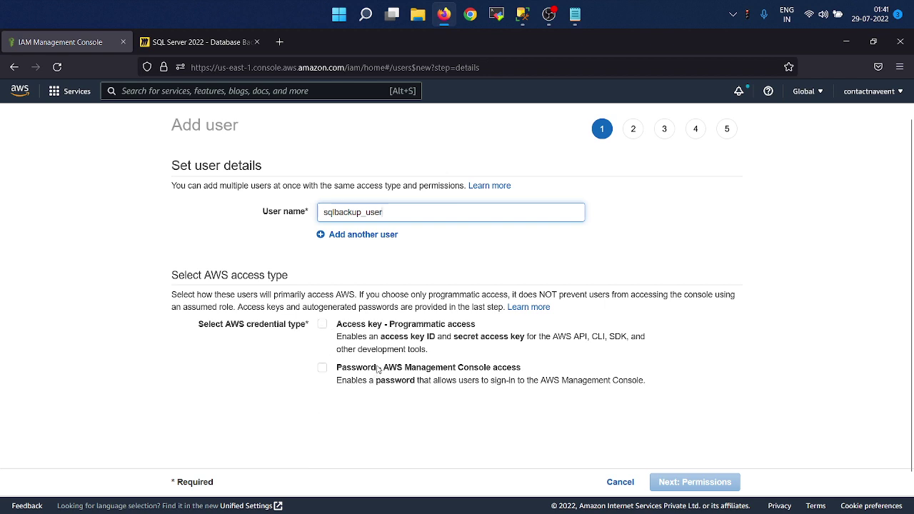
left_click(322, 326)
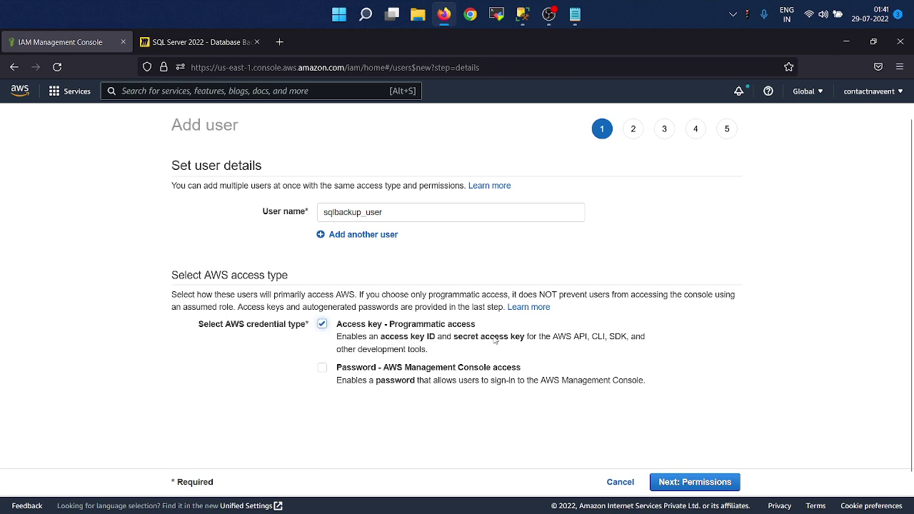
left_click(695, 483)
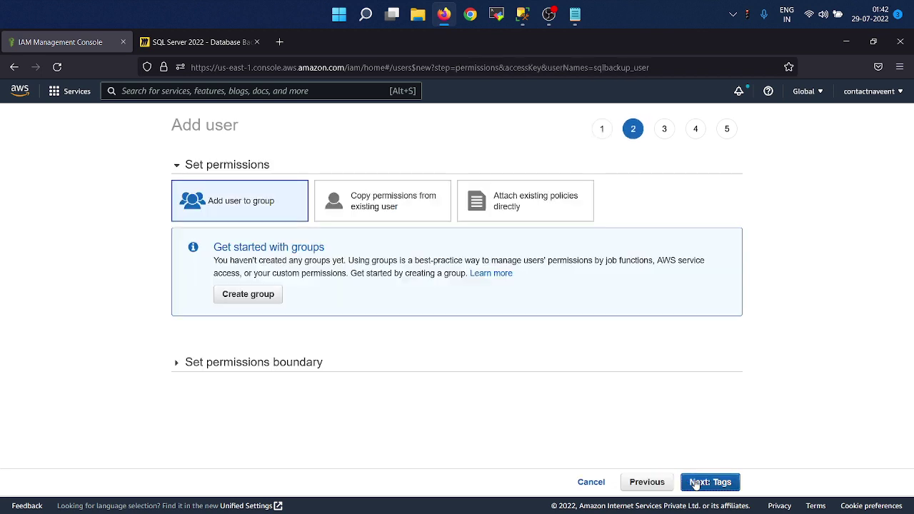
- Attach the existing sqlbackup_policy directly to the new user, filtering the policies by sql
left_click(520, 208)
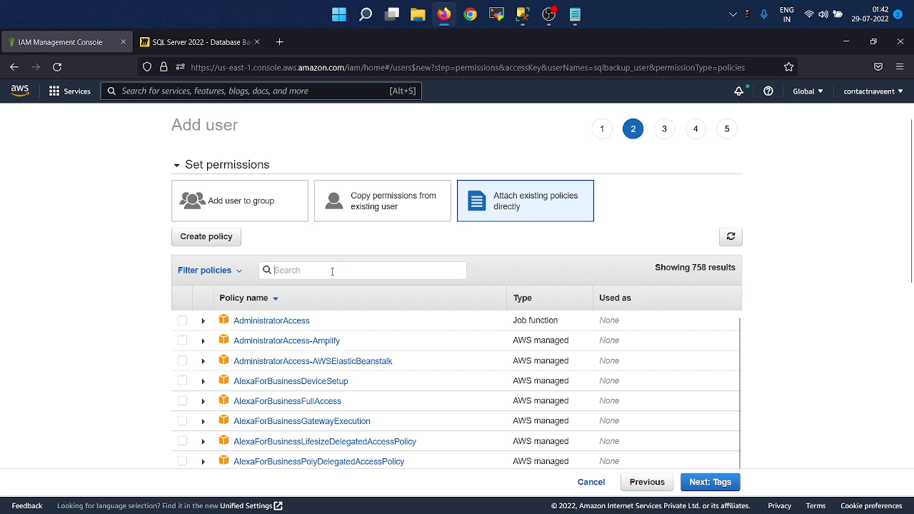
type("sql")
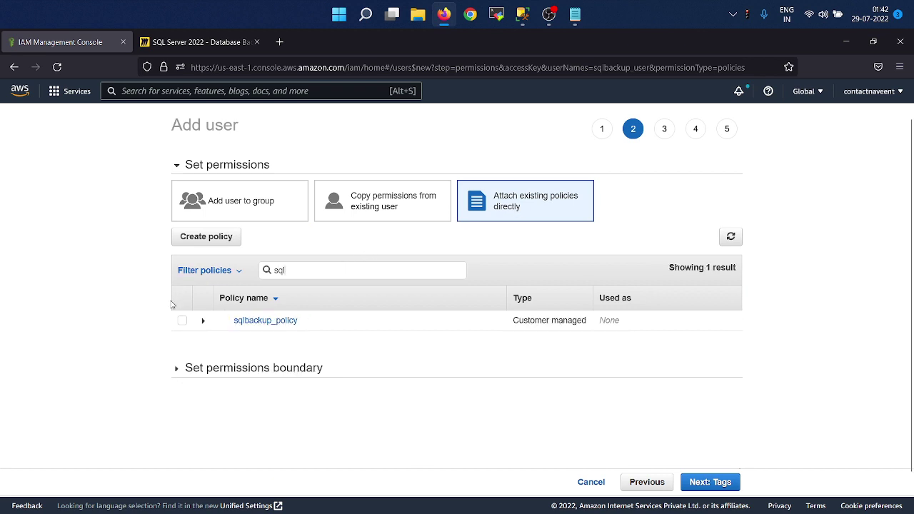
left_click(182, 320)
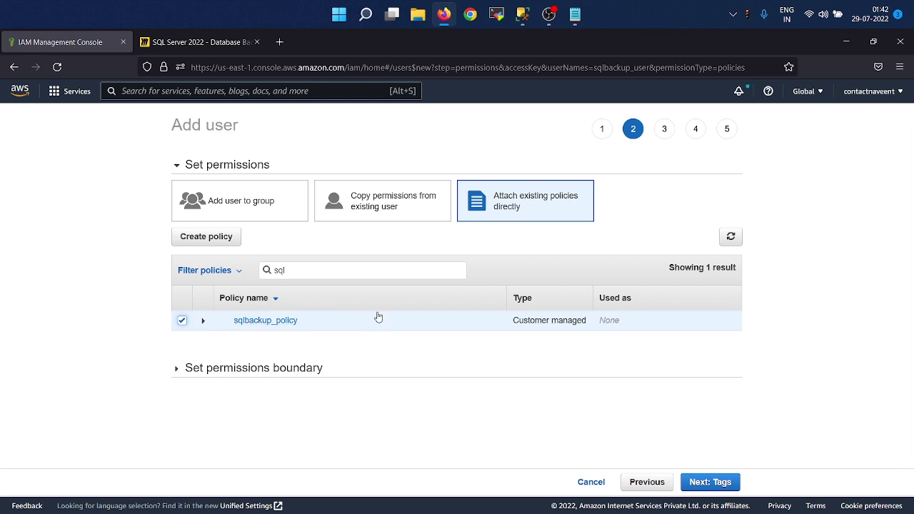
- Continue past the user's optional tags without adding any and create the user
left_click(704, 481)
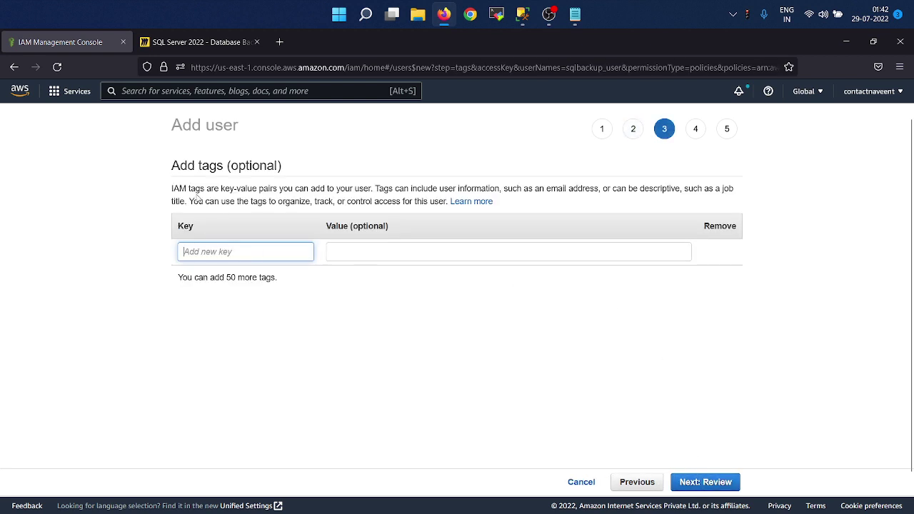
left_click(695, 482)
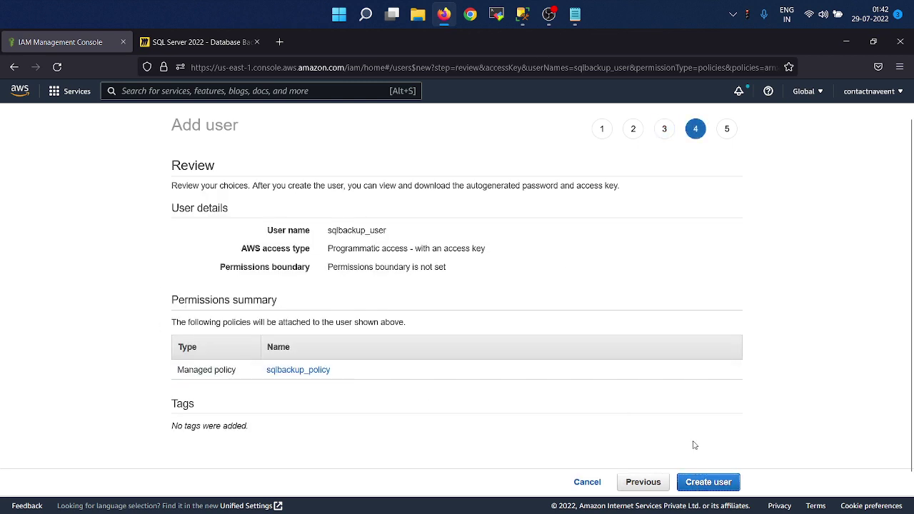
left_click(709, 482)
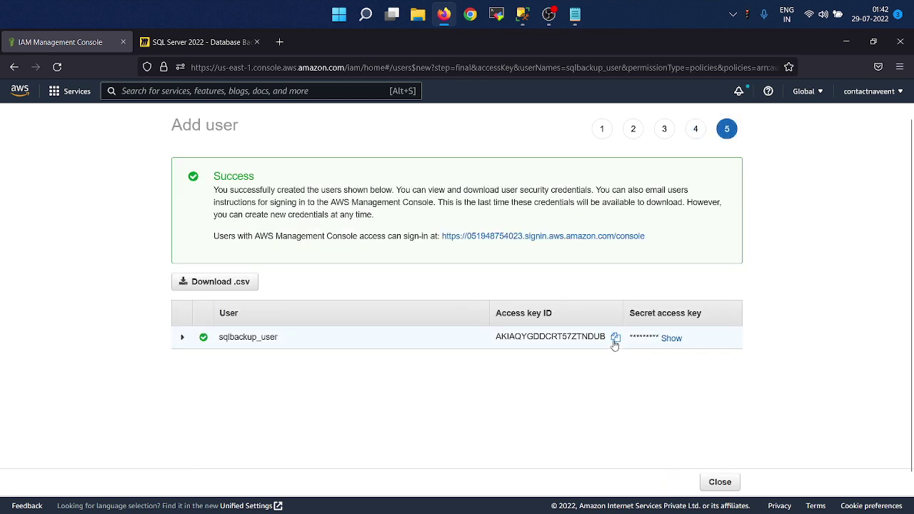
- Copy the new user's access key ID and paste it into the Notepad notes on a line labelled "Access Key ->"
left_click(613, 342)
key("alt+Tab")
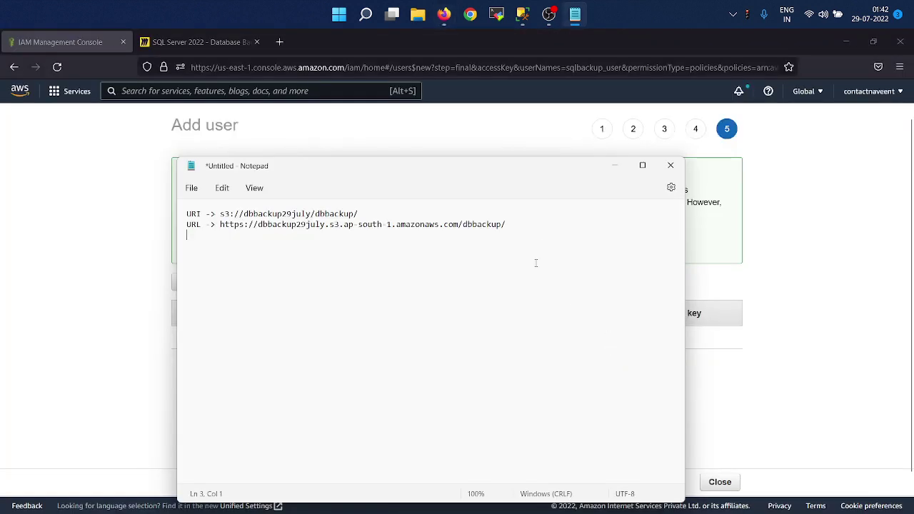
key("Return")
type("Acces")
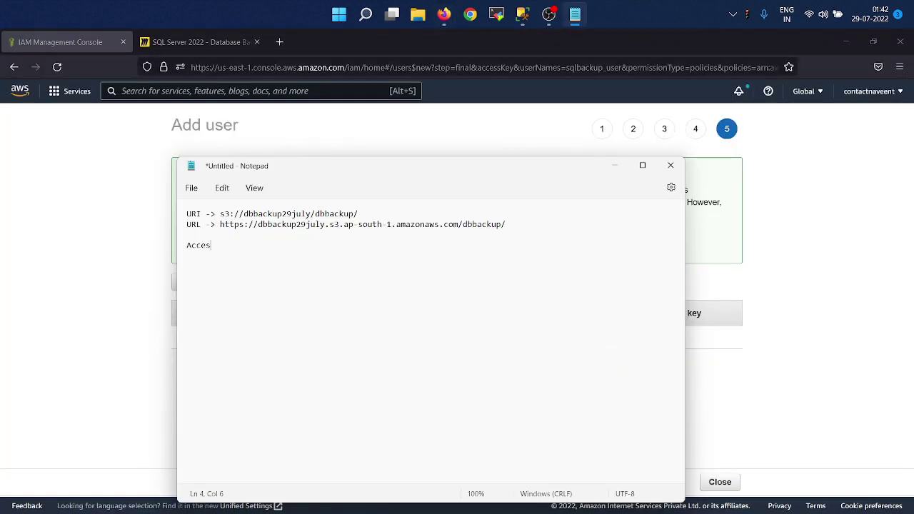
type("s Key ->")
key("ctrl+v")
key("Return")
- Reveal the user's secret access key, paste it into Notepad on a line labelled "Secret ->", and close the user creation page
key("alt+Tab")
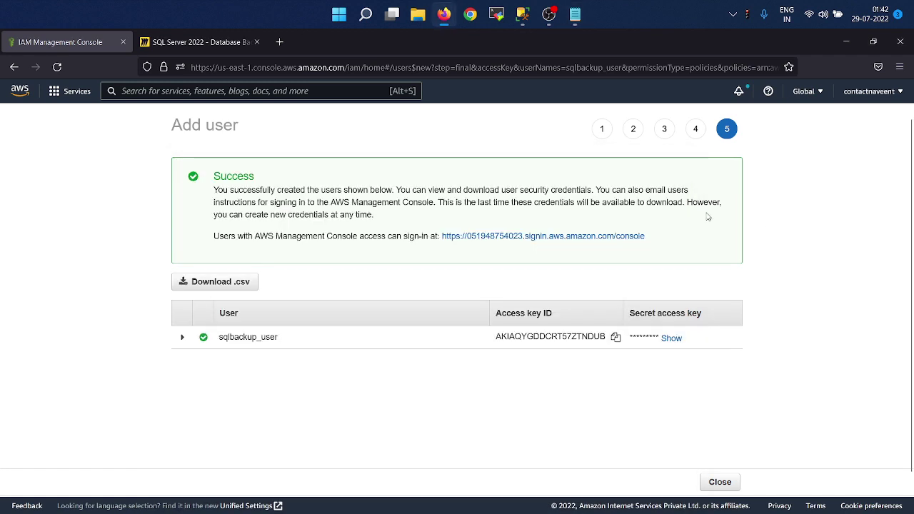
left_click(671, 338)
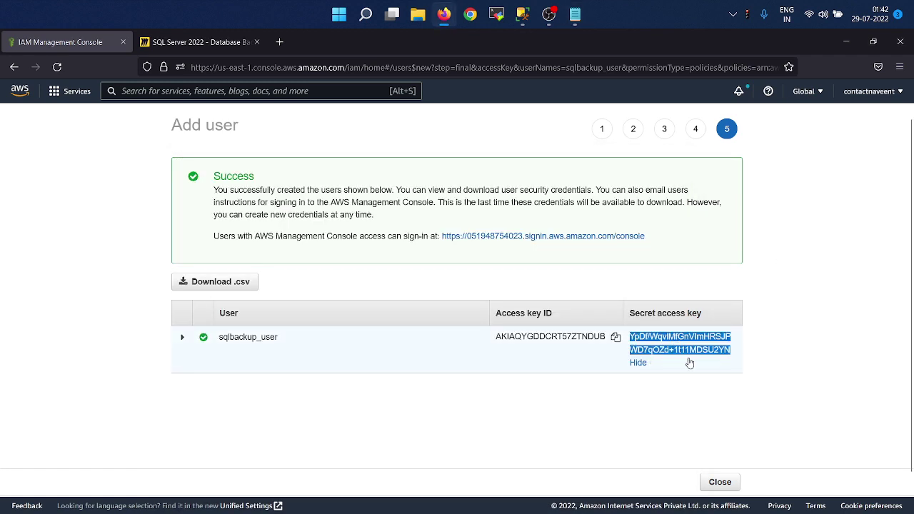
key("alt+Tab")
type("S")
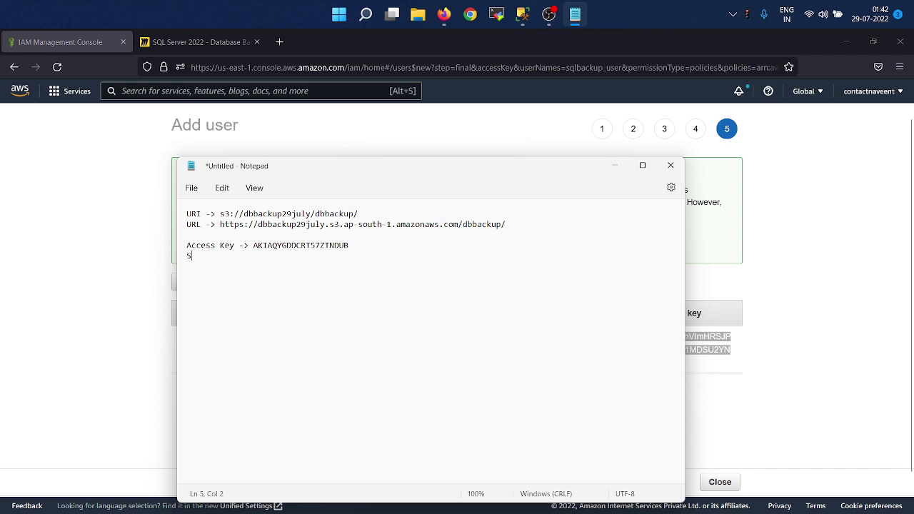
type("ecret -")
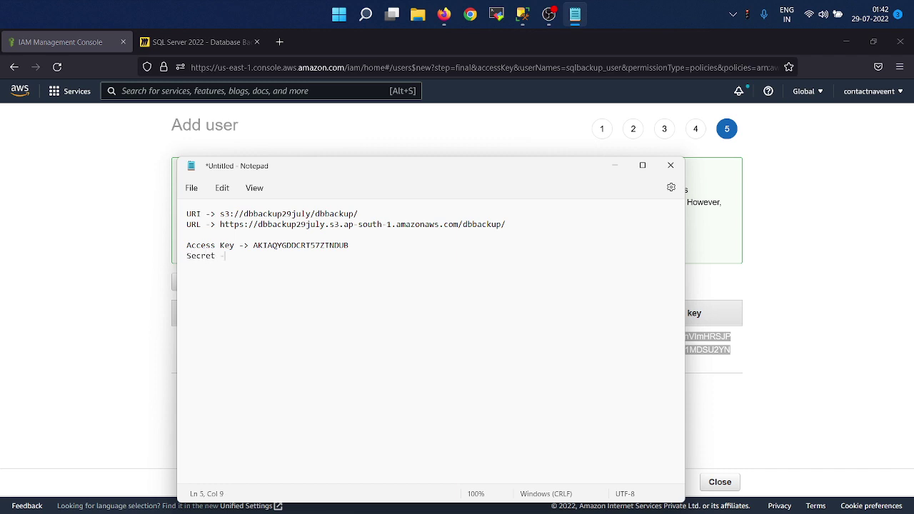
type(">")
key("ctrl+v")
key("alt+Tab")
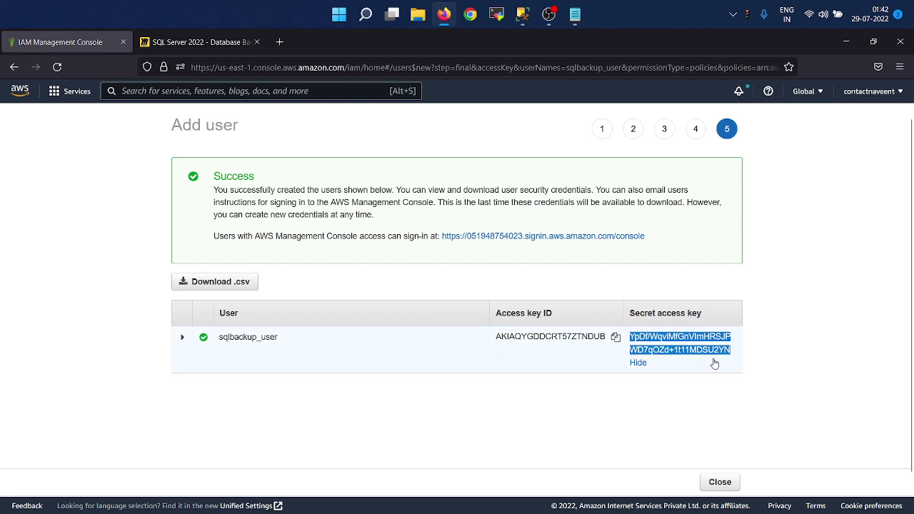
left_click(718, 482)
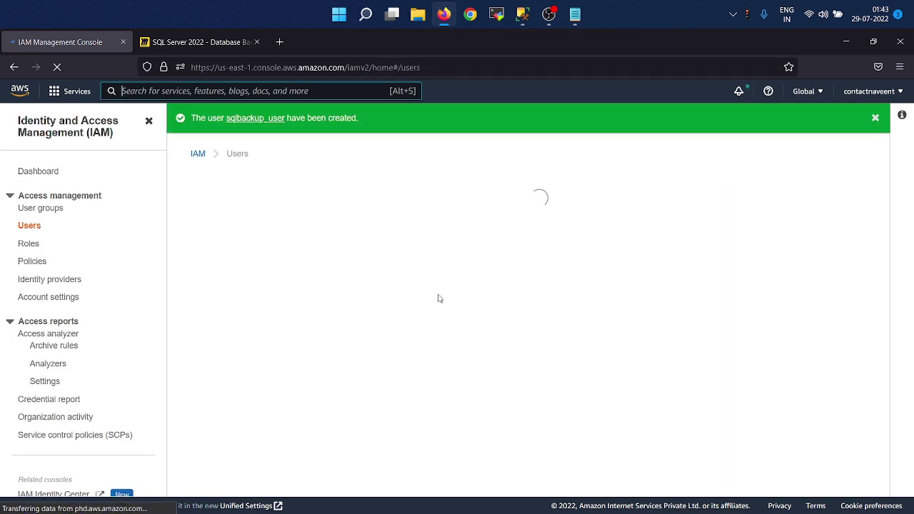
- Remove the trailing empty line from the Notepad notes and copy all of the S3 location and key details
key("alt+Tab")
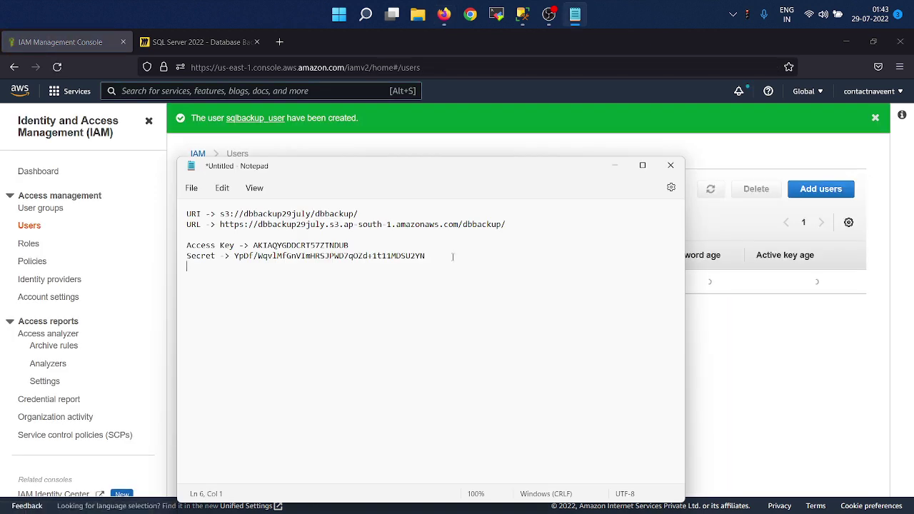
key("BackSpace")
left_click(349, 244)
left_click_drag(219, 224, 489, 224)
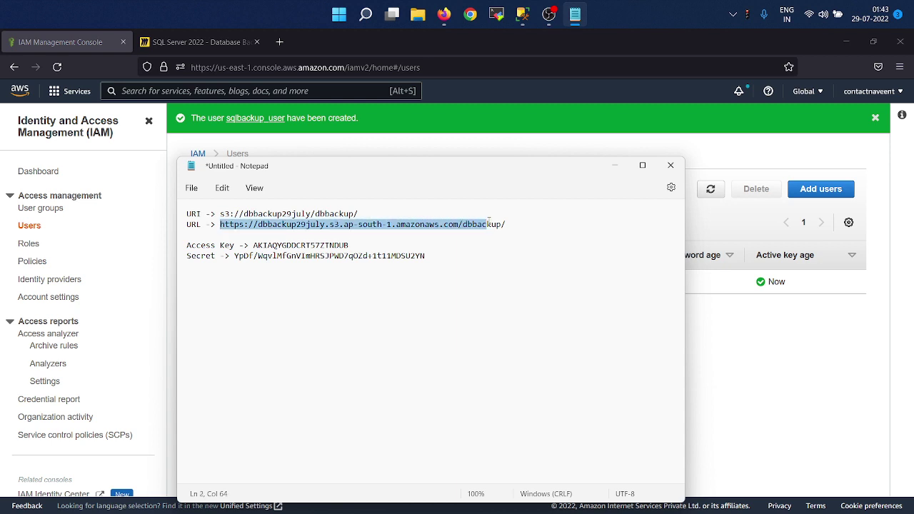
left_click(439, 247)
key("ctrl+a")
- Switch to SQL Server Management Studio and replace the S3 location and key details in SQLQuery5's opening comment with the copied notes
key("alt+Tab")
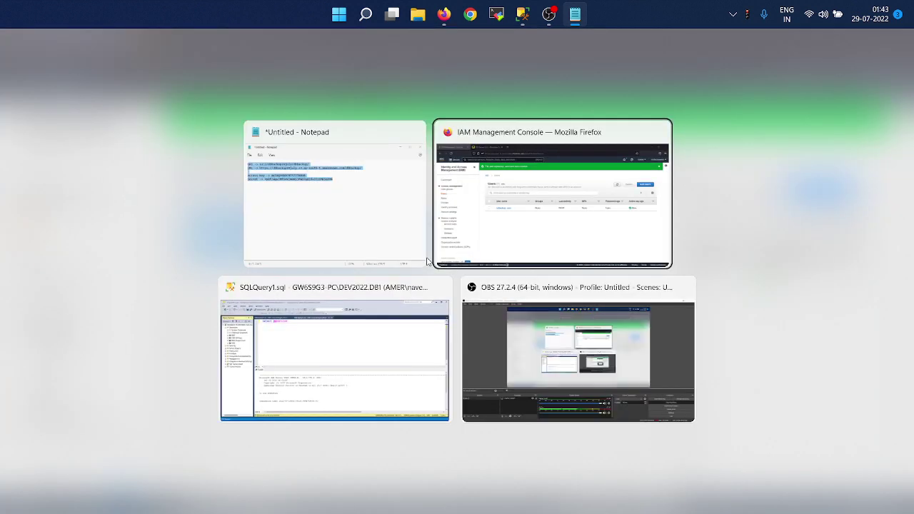
key("Tab")
key("Tab")
key("shift+Tab")
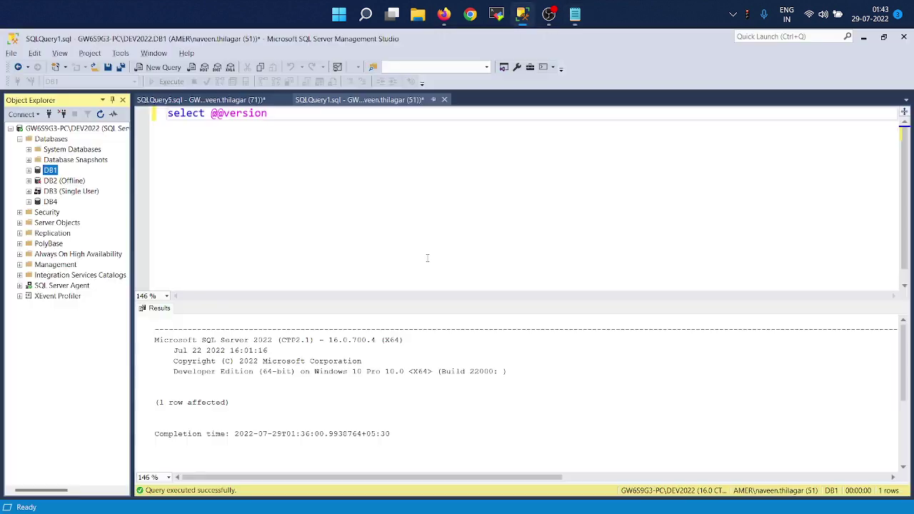
left_click(222, 99)
scroll(261, 165, "up", 3)
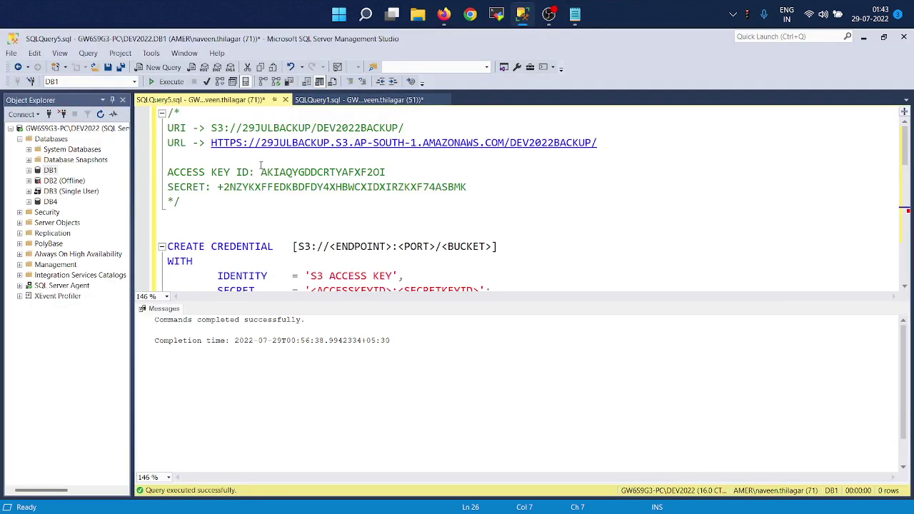
left_click_drag(471, 188, 164, 129)
key("ctrl+v")
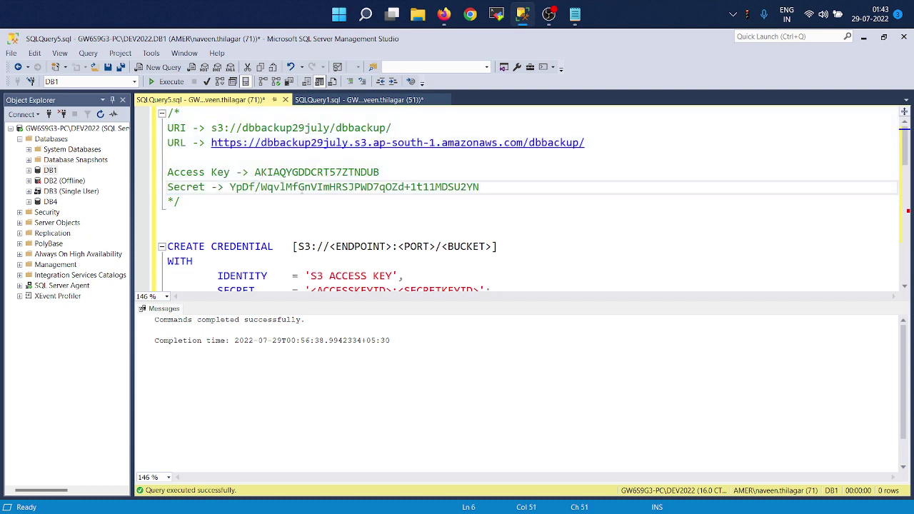
- Hide the query results and examine the CREATE CREDENTIAL template's S3 path and identity, plus the endpoint in the example statement below it
key("ctrl+r")
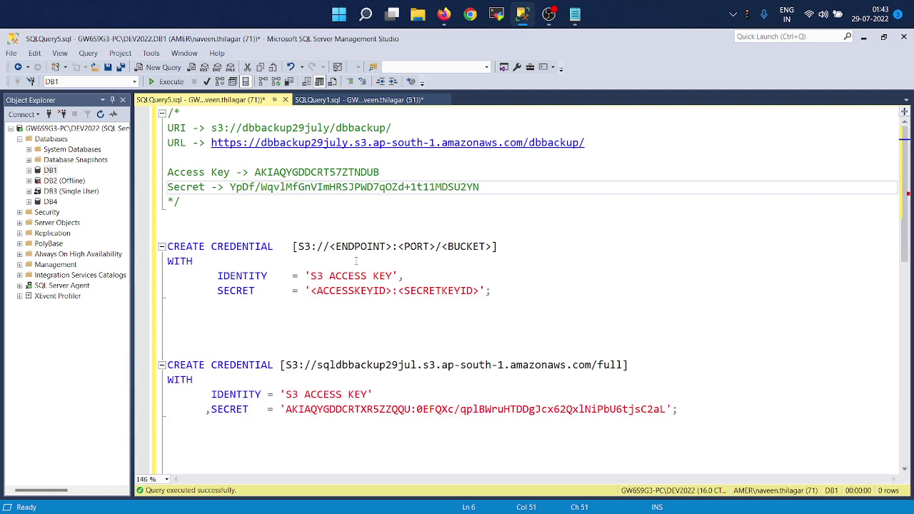
left_click_drag(507, 292, 163, 249)
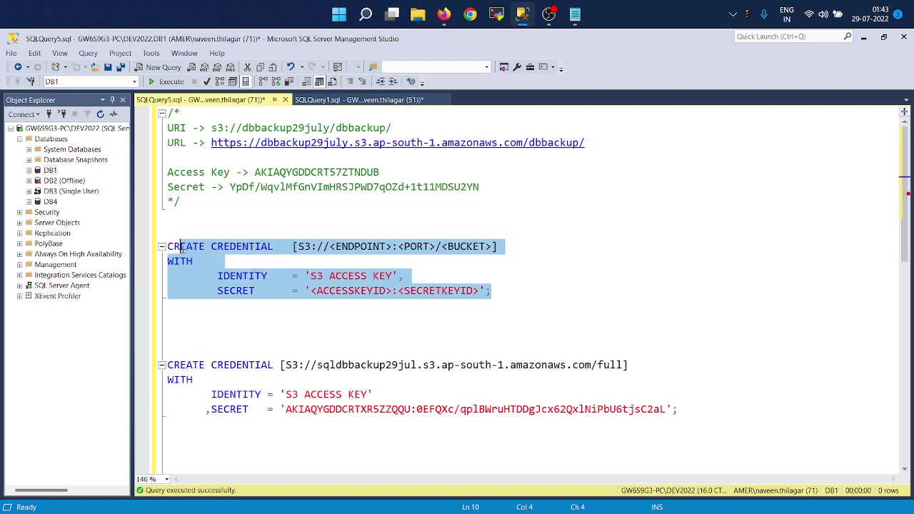
left_click(312, 247)
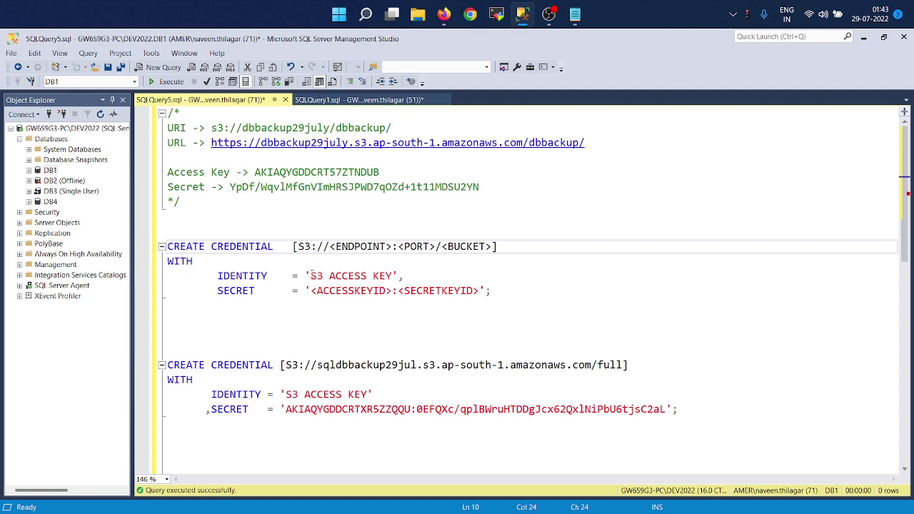
left_click_drag(311, 275, 395, 276)
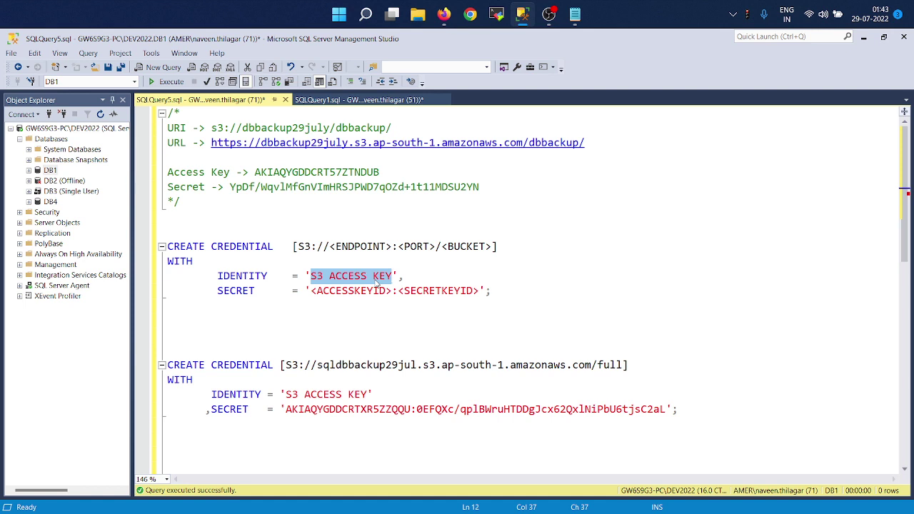
left_click_drag(286, 364, 592, 365)
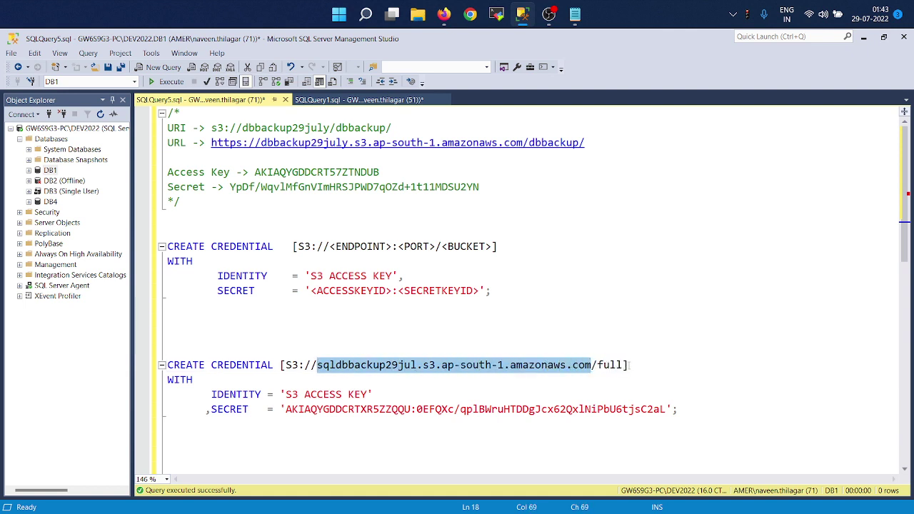
- Replace the example CREATE CREDENTIAL statement's path after S3:// with dbbackup29july.s3.ap-south-1.amazonaws.com/dbbackup/, copied from the comment's URL line
left_click(421, 231)
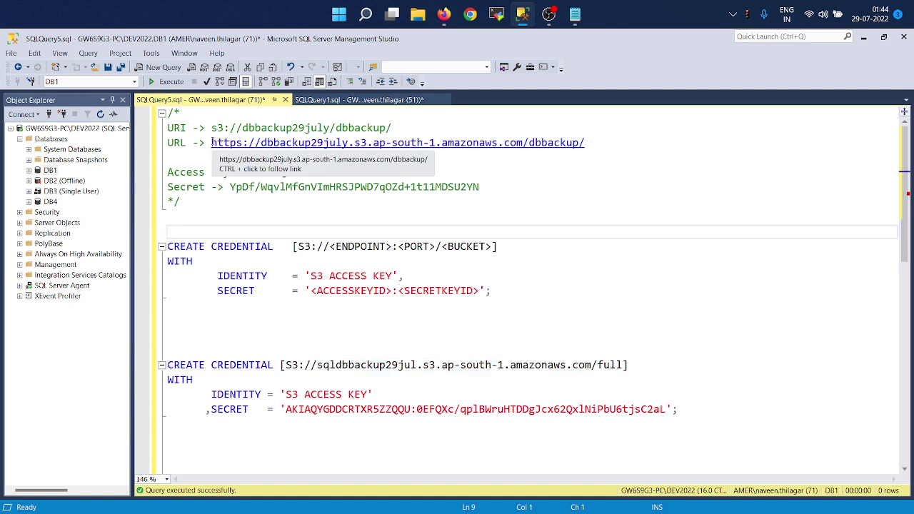
left_click_drag(261, 143, 586, 143)
key("ctrl+c")
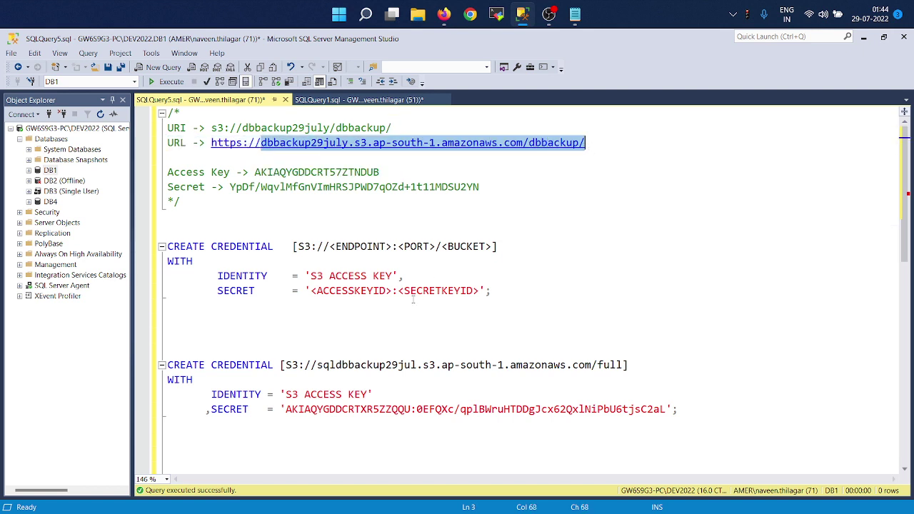
left_click_drag(317, 365, 624, 365)
key("ctrl+v")
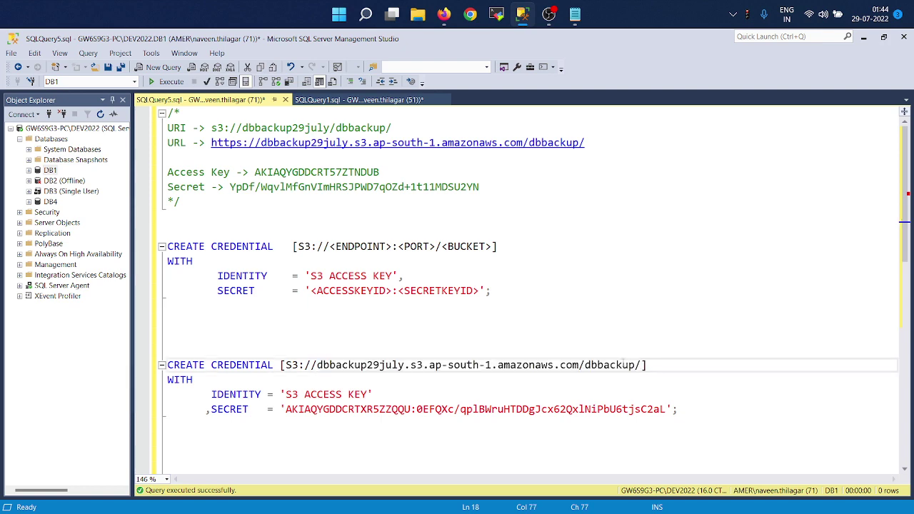
scroll(623, 363, "down", 2)
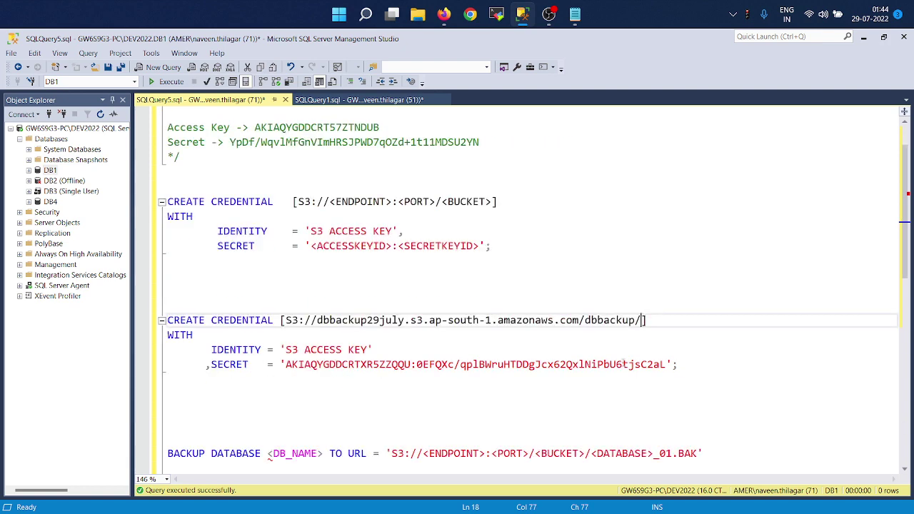
scroll(392, 237, "up", 2)
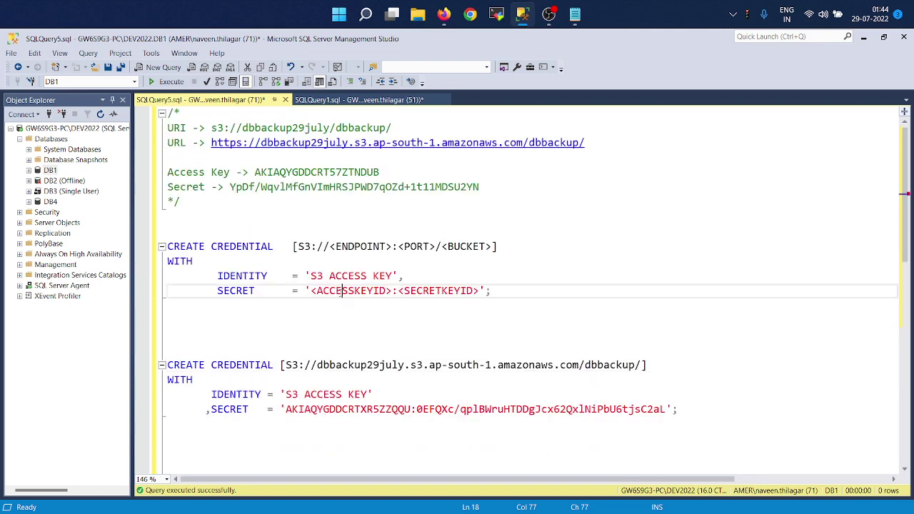
- Replace the access key ID and secret key in the example credential's SECRET value with the ones from the opening comment
double_click(343, 290)
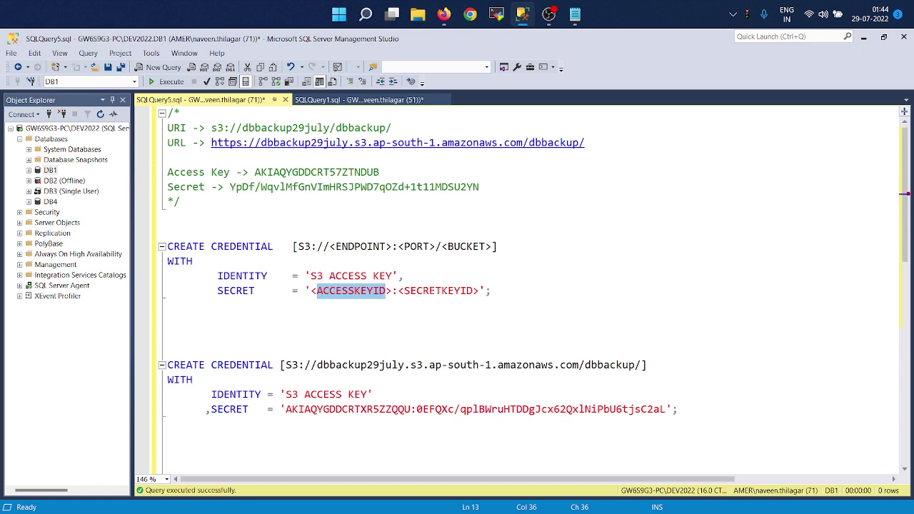
double_click(447, 290)
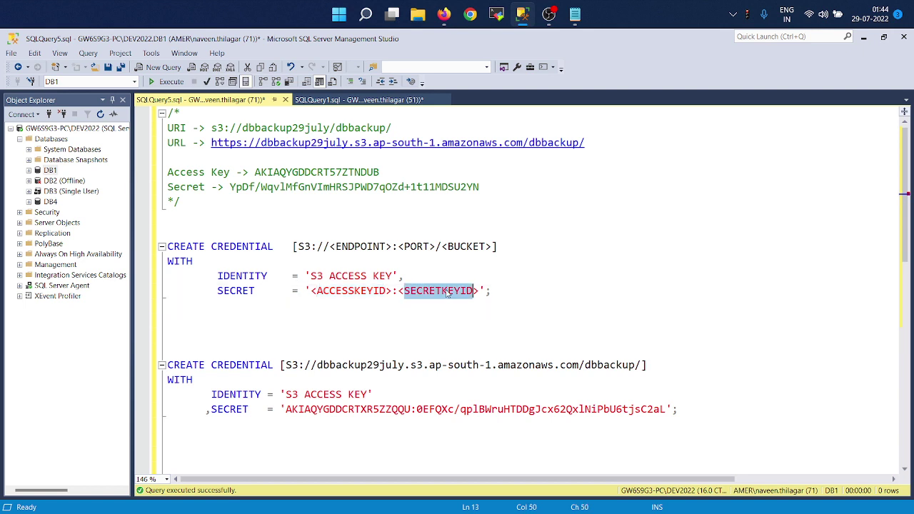
double_click(316, 172)
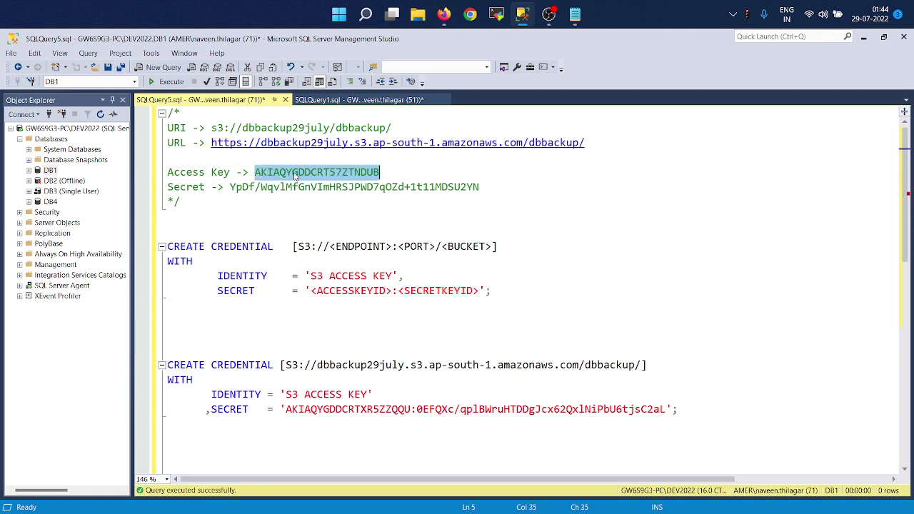
double_click(319, 410)
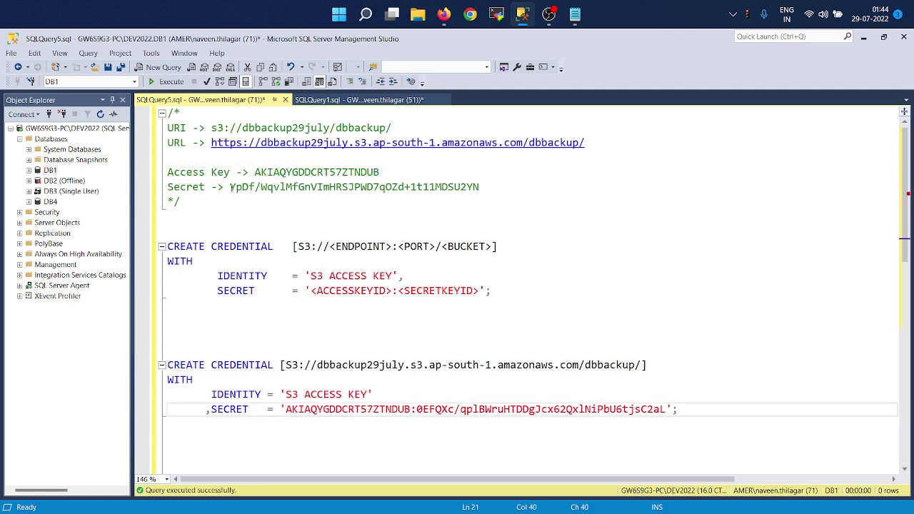
left_click_drag(230, 187, 490, 189)
key("ctrl+c")
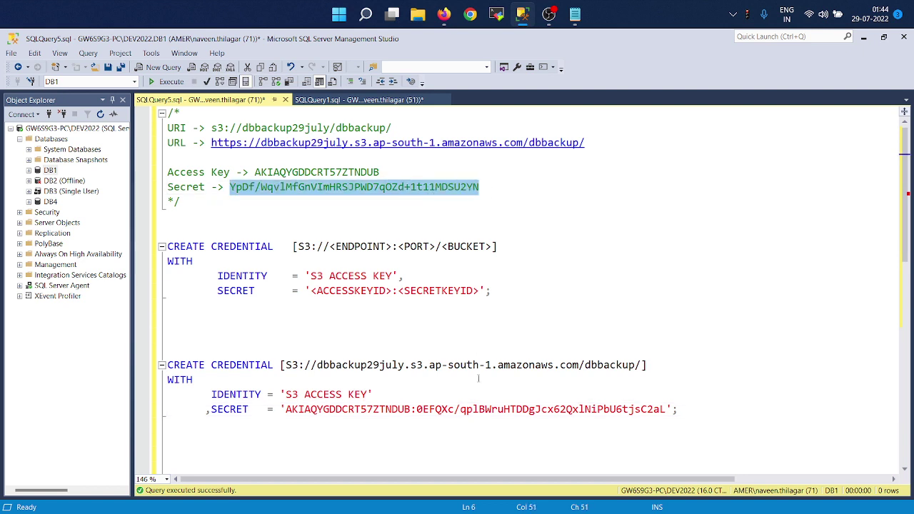
left_click_drag(417, 409, 663, 409)
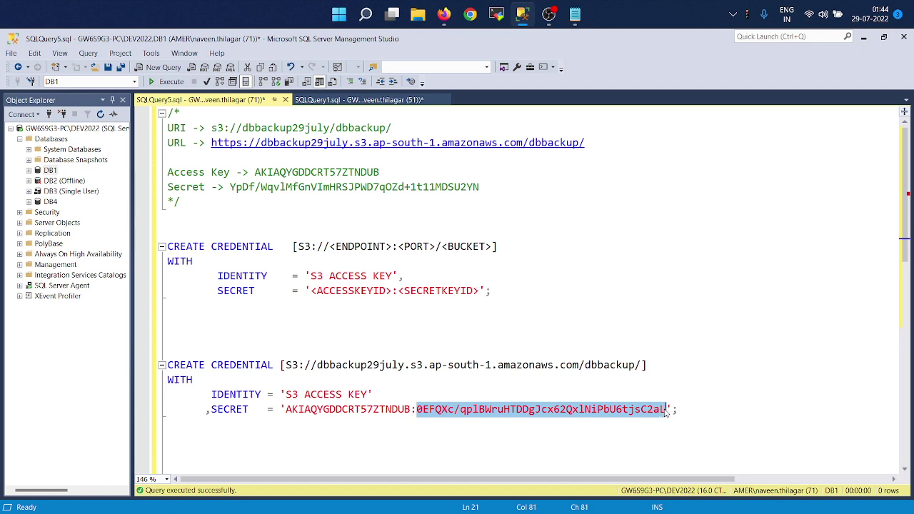
key("ctrl+v")
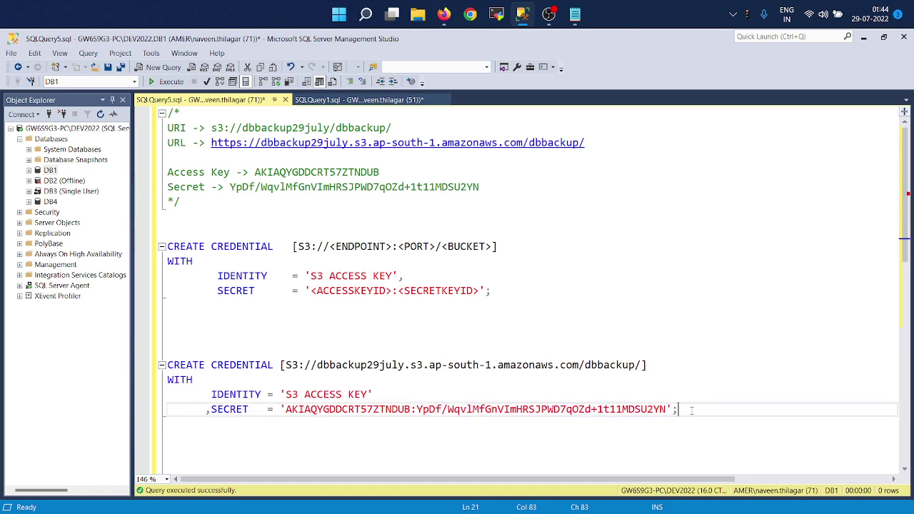
- Run only the completed CREATE CREDENTIAL statement for the dbbackup29july path and hide the results
left_click_drag(677, 409, 151, 369)
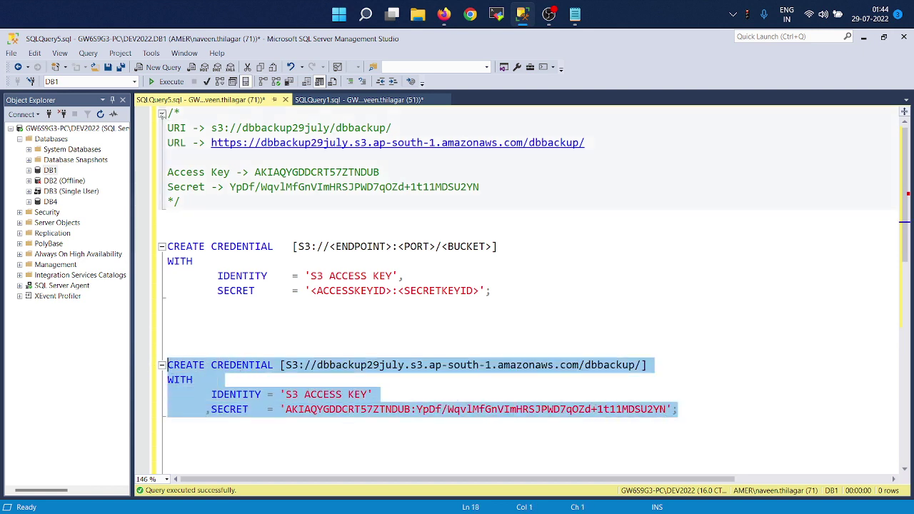
left_click(166, 81)
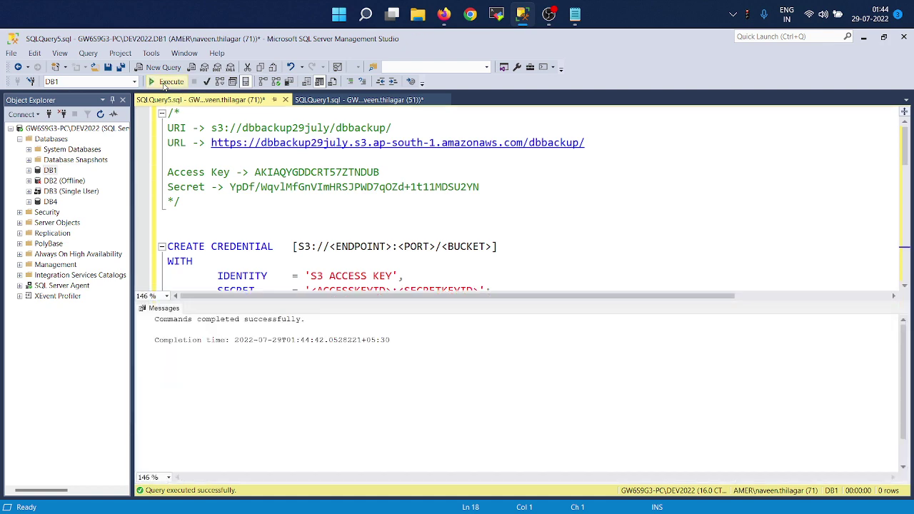
key("ctrl+r")
- Replace the endpoint and folder in the DB1 backup statement's URL with the credential's dbbackup29july.s3.ap-south-1.amazonaws.com/dbbackup/ path
scroll(433, 312, "down", 2)
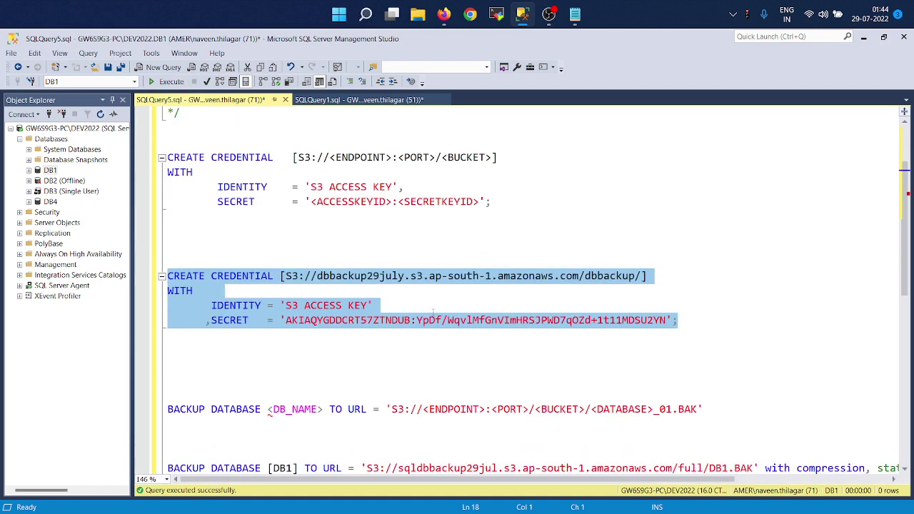
scroll(433, 311, "down", 2)
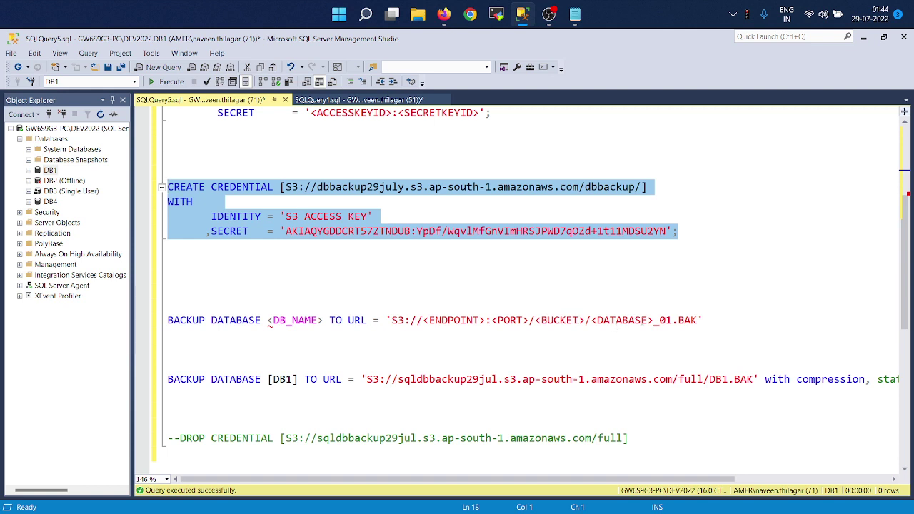
left_click(368, 261)
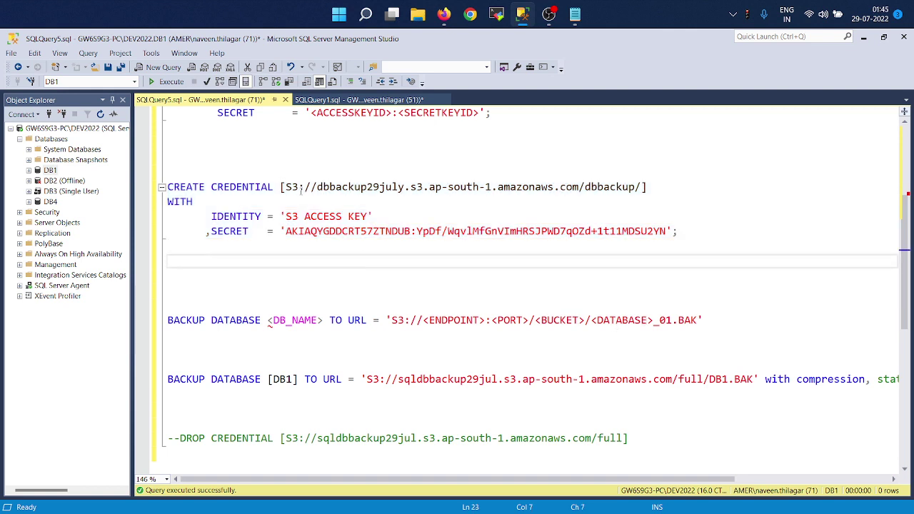
left_click_drag(319, 187, 642, 187)
key("ctrl+c")
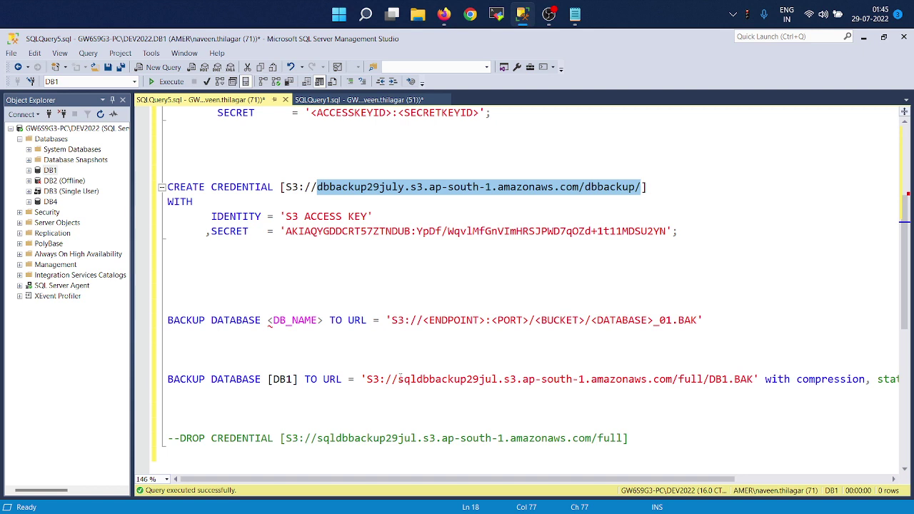
left_click_drag(398, 379, 707, 380)
key("ctrl+v")
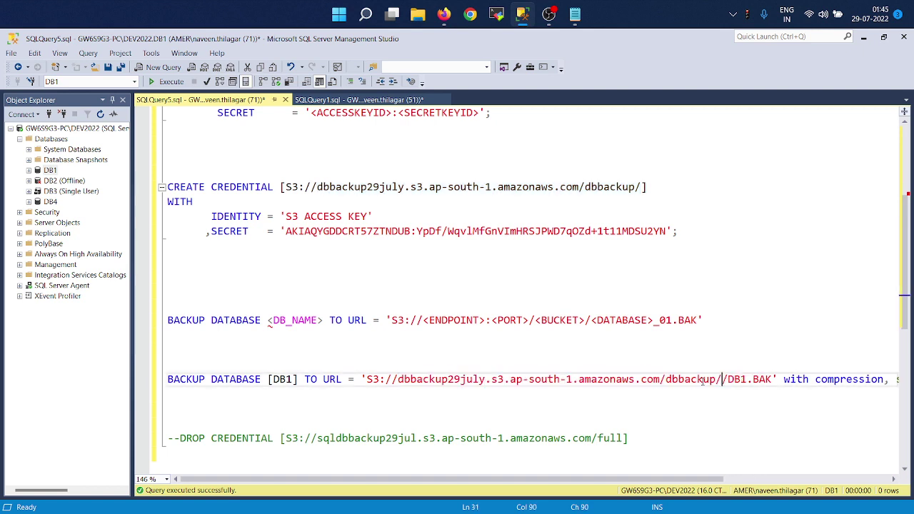
- Try to back up DB1 to S3 by running only the BACKUP DATABASE [DB1] statement
left_click(706, 391)
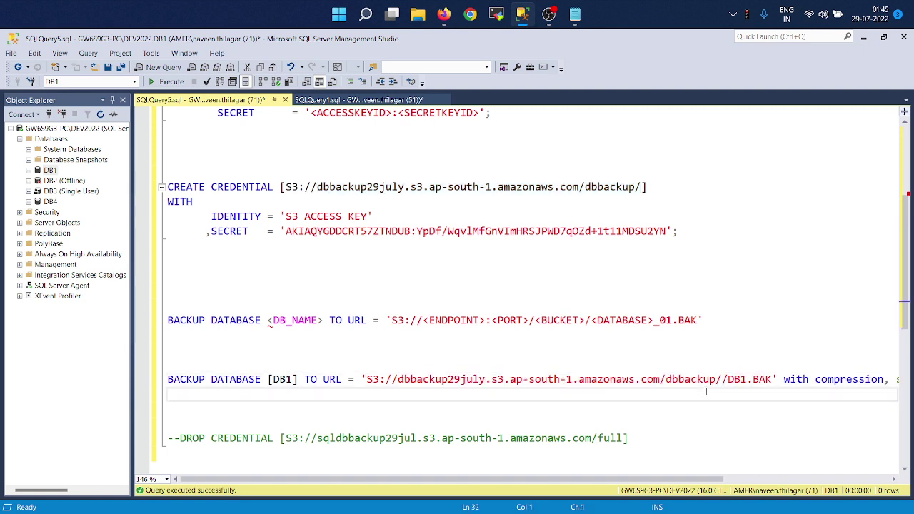
key("shift+Up")
left_click(164, 82)
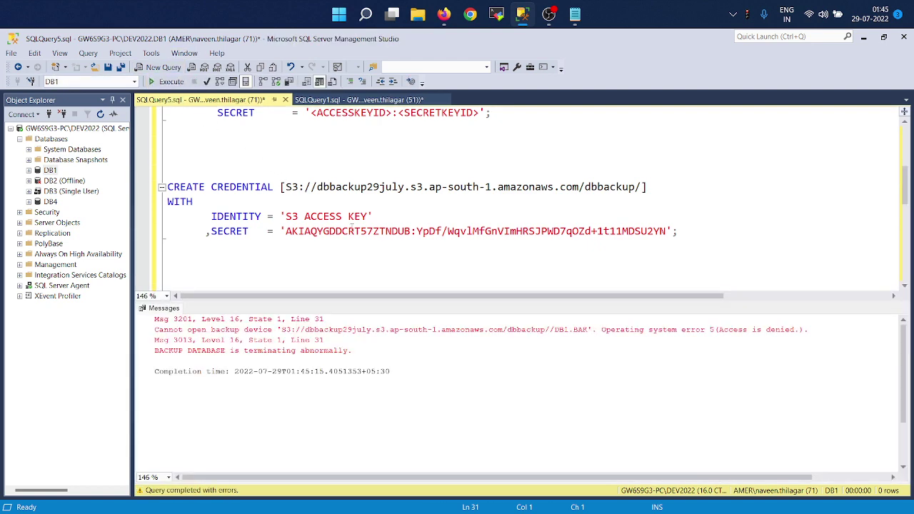
- Examine the backup's error message against the statement, checking the operating system error and the device path before DB1.BAK, and hide the results
scroll(379, 212, "down", 2)
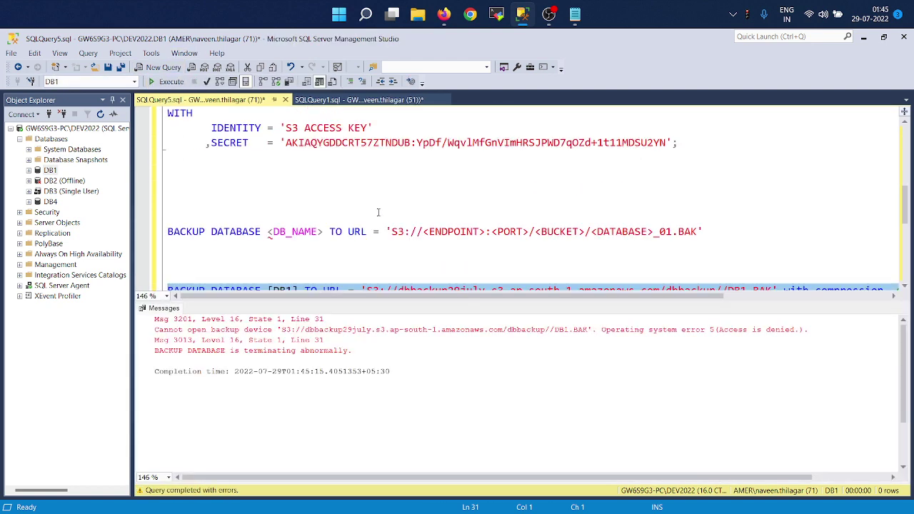
scroll(379, 212, "down", 1)
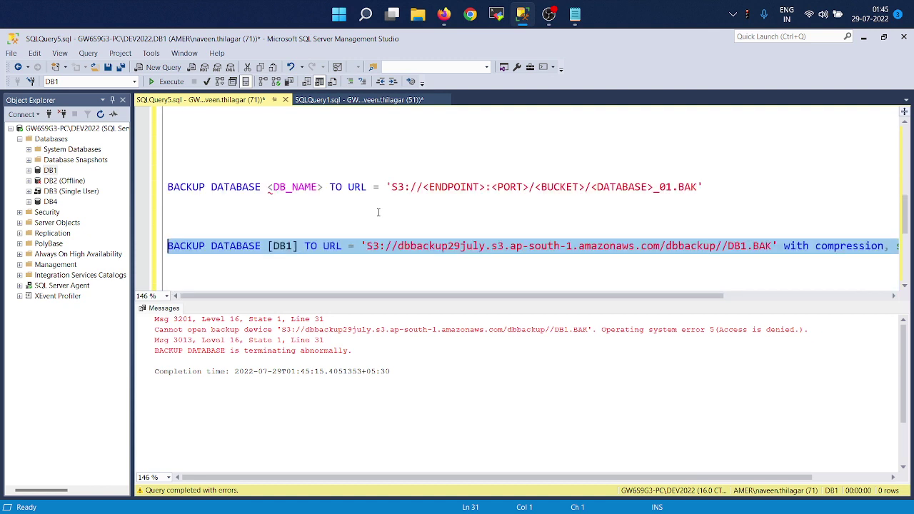
left_click(602, 330)
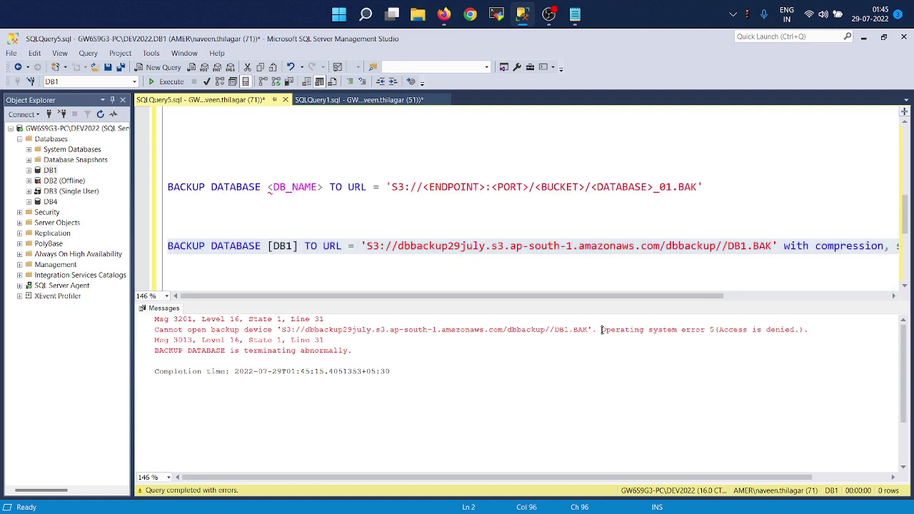
key("Return")
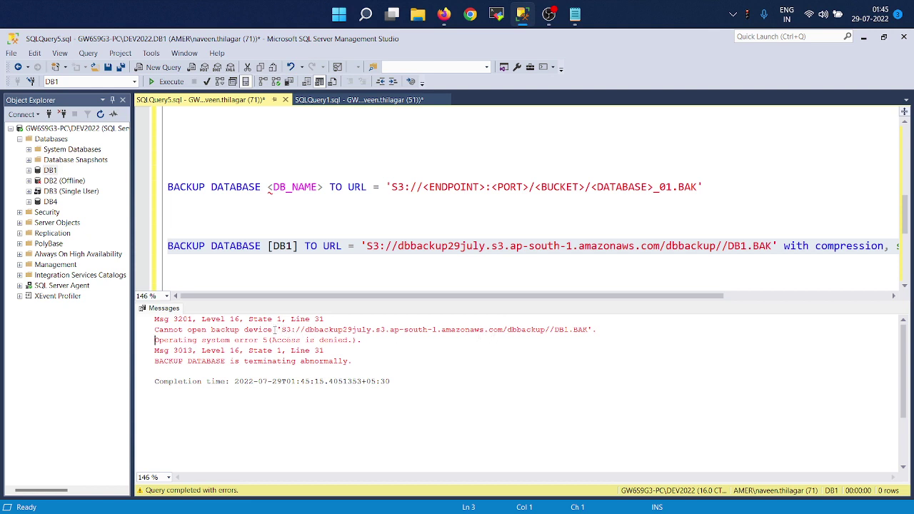
left_click_drag(274, 329, 574, 332)
key("ctrl+c")
scroll(575, 332, "up", 1)
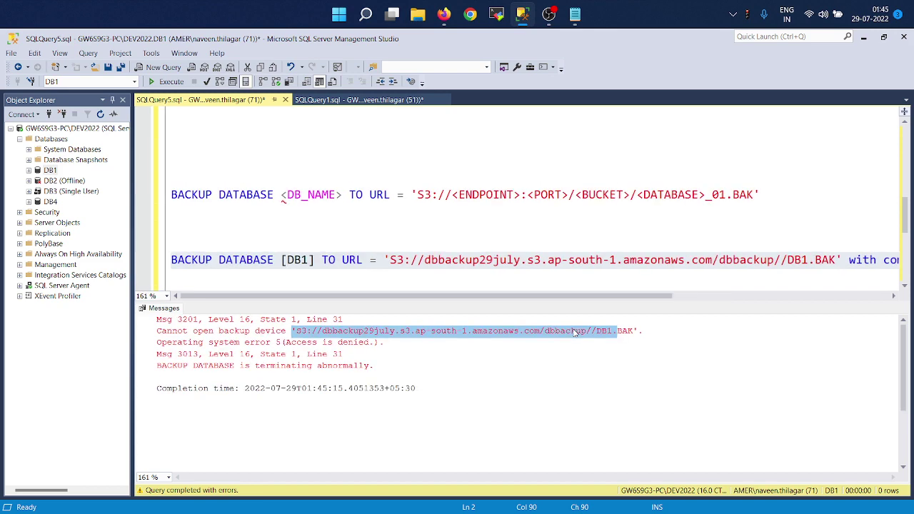
scroll(574, 332, "up", 1)
left_click(646, 337)
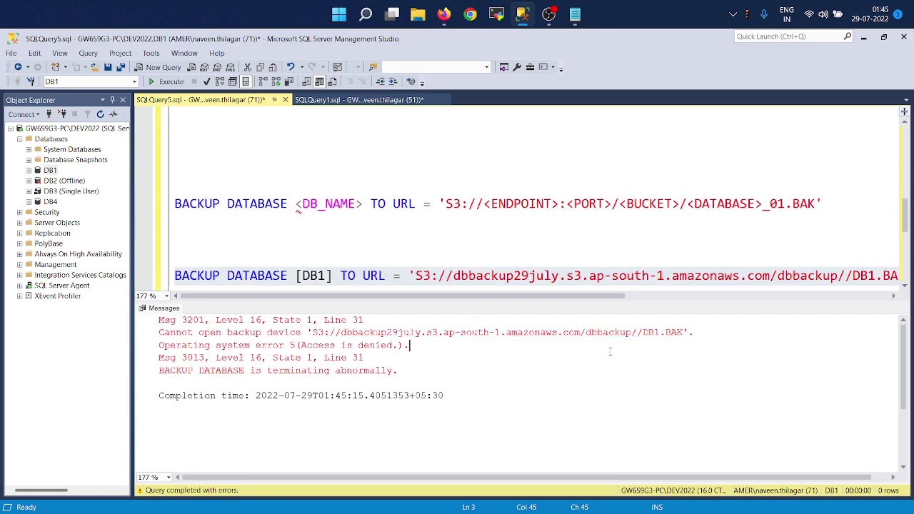
left_click_drag(643, 334, 633, 334)
left_click(632, 334)
key("BackSpace")
key("ctrl+z")
double_click(645, 340)
key("ctrl+r")
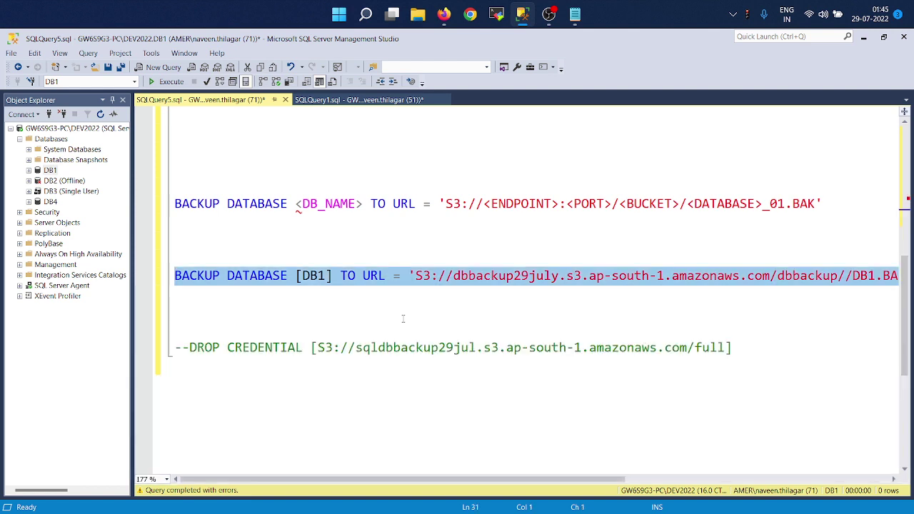
- Point the commented DROP CREDENTIAL statement at the dbbackup29july path, run it without the comment marks, and hide the results
left_click(363, 277)
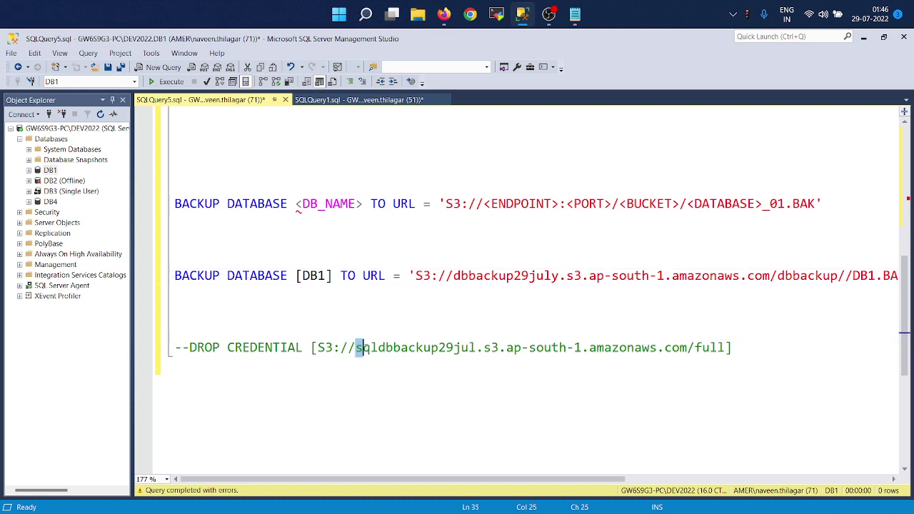
left_click_drag(357, 347, 189, 348)
key("ctrl+v")
left_click(168, 83)
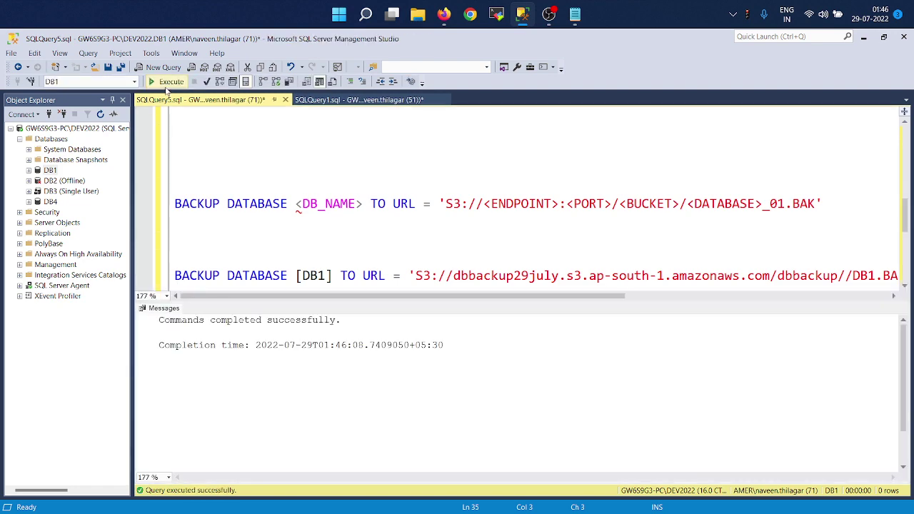
key("ctrl+r")
- Remove the trailing slash from the example CREATE CREDENTIAL path so that it ends in amazonaws.com/dbbackup
left_click(439, 184)
scroll(439, 182, "up", 5)
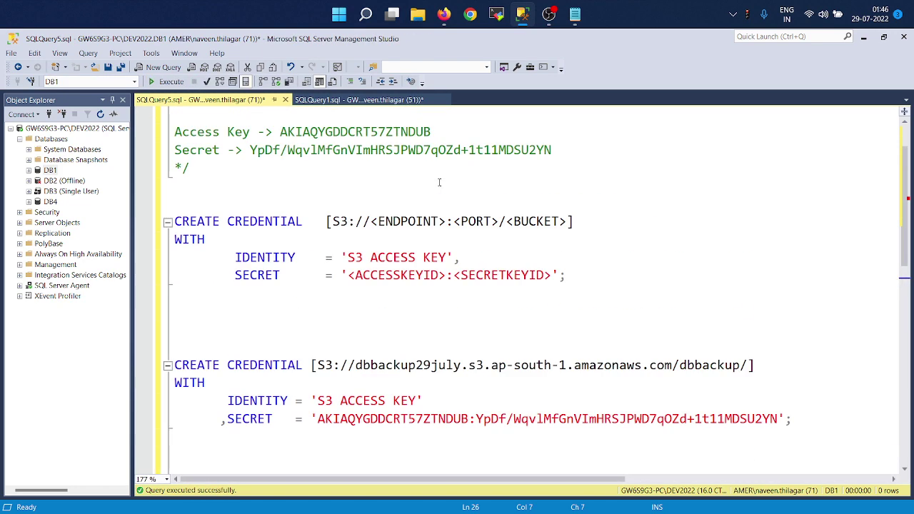
scroll(439, 182, "down", 3)
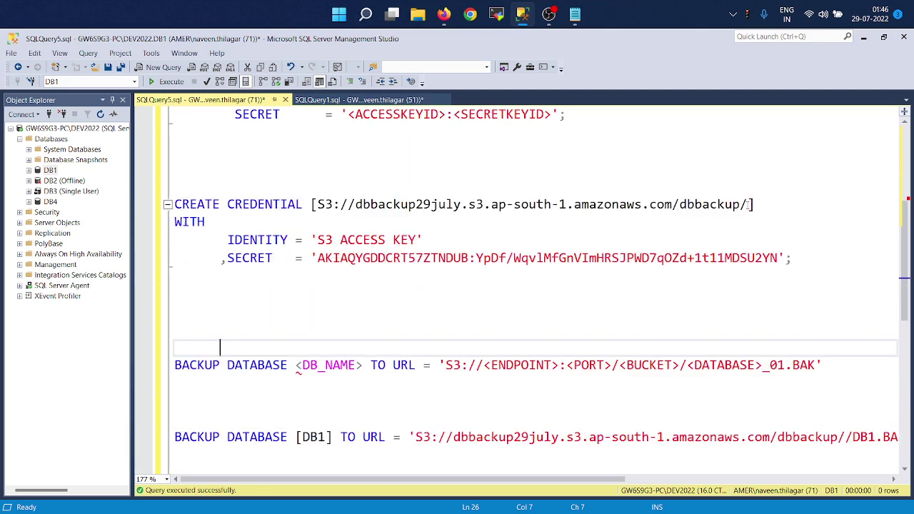
left_click(747, 205)
key("BackSpace")
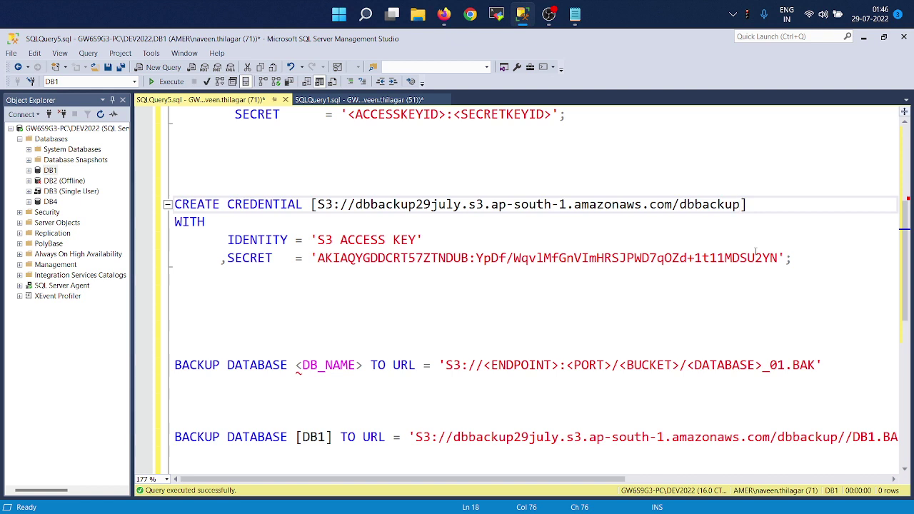
type("/")
key("shift+Left")
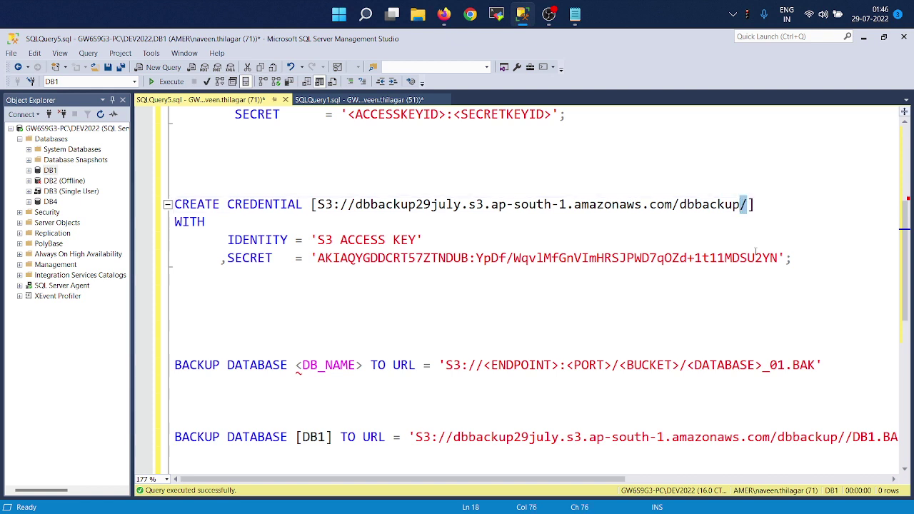
key("Delete")
left_click(807, 257)
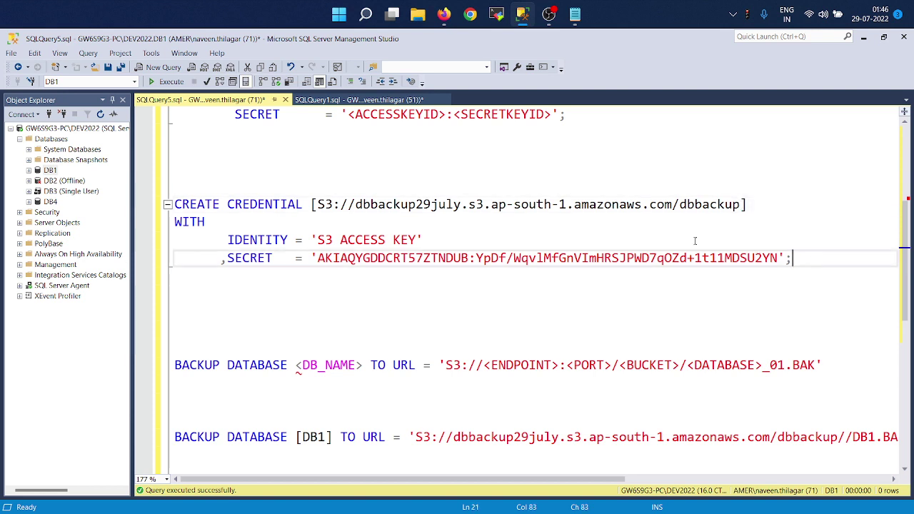
- Run only the CREATE CREDENTIAL statement for the dbbackup29july bucket's dbbackup path and hide the results
left_click_drag(808, 257, 174, 204)
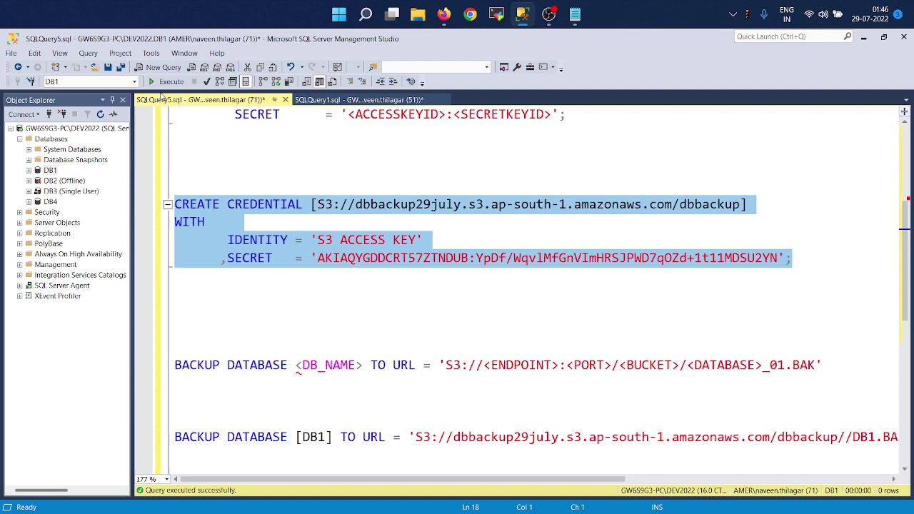
left_click(159, 81)
key("ctrl+r")
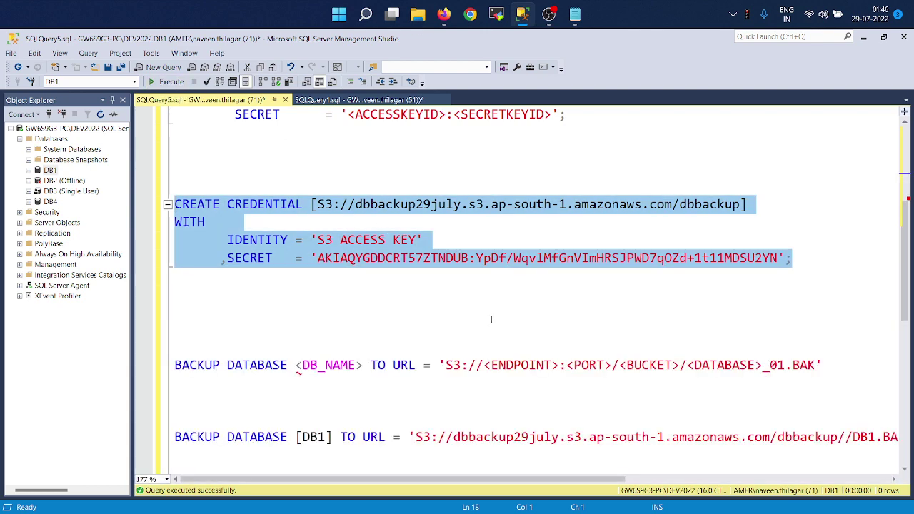
- Try to back up DB1 by running only its BACKUP DATABASE statement, and check the resulting messages
scroll(491, 319, "down", 3)
left_click(429, 322)
key("Up")
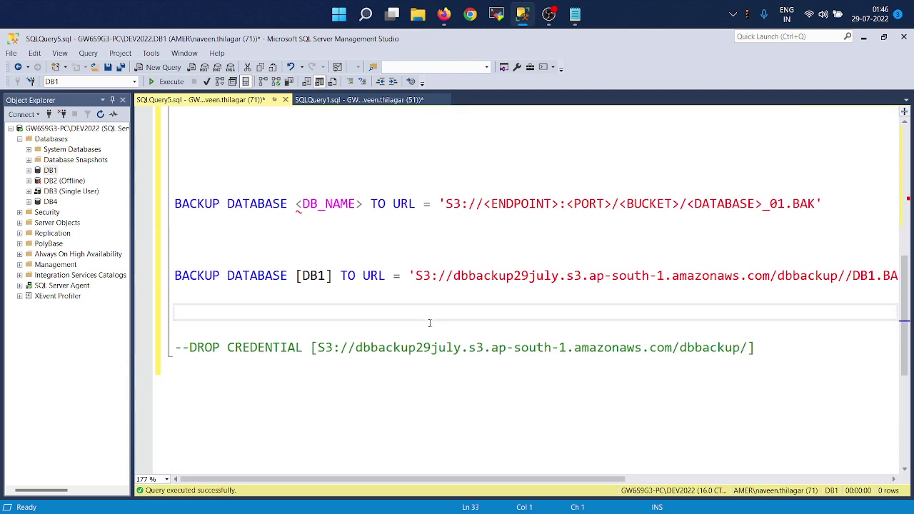
key("shift+Up")
key("shift+Up")
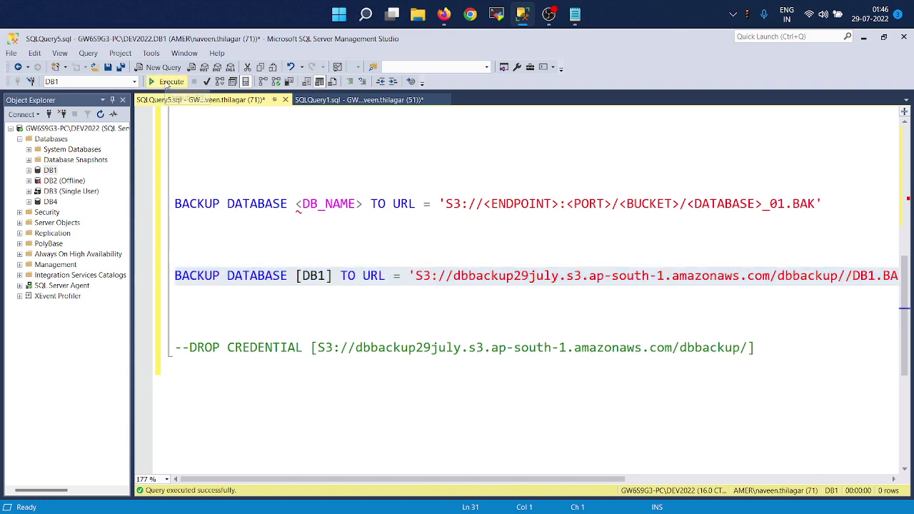
left_click(166, 83)
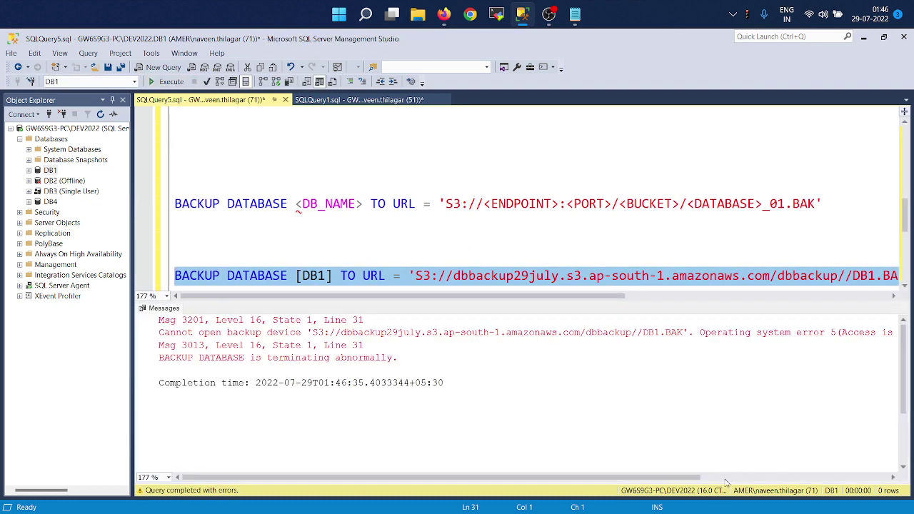
left_click(685, 480)
mouse_move(685, 480)
left_mouse_down()
mouse_move(710, 479)
mouse_move(685, 480)
left_mouse_up()
- Remove the duplicate slash before DB1.BAK in the BACKUP DATABASE [DB1] URL and check the rest of the statement
left_click(848, 278)
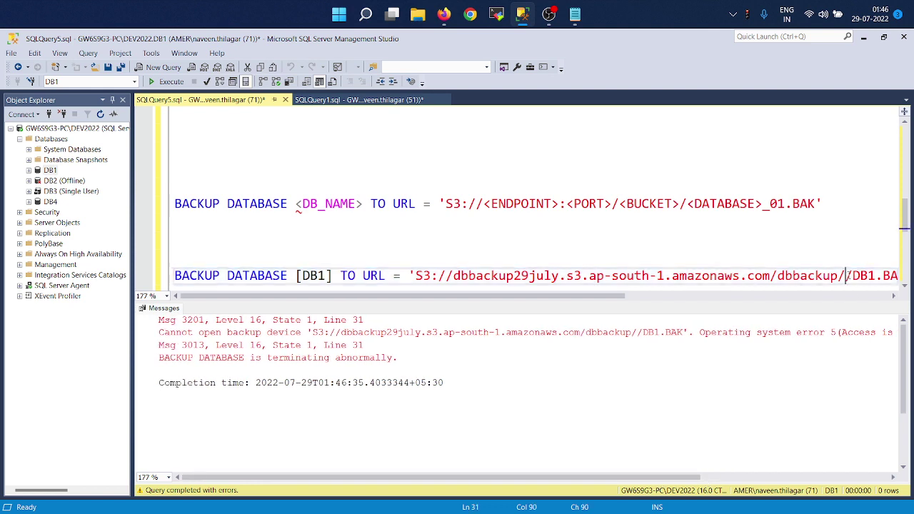
key("BackSpace")
scroll(751, 275, "right", 2)
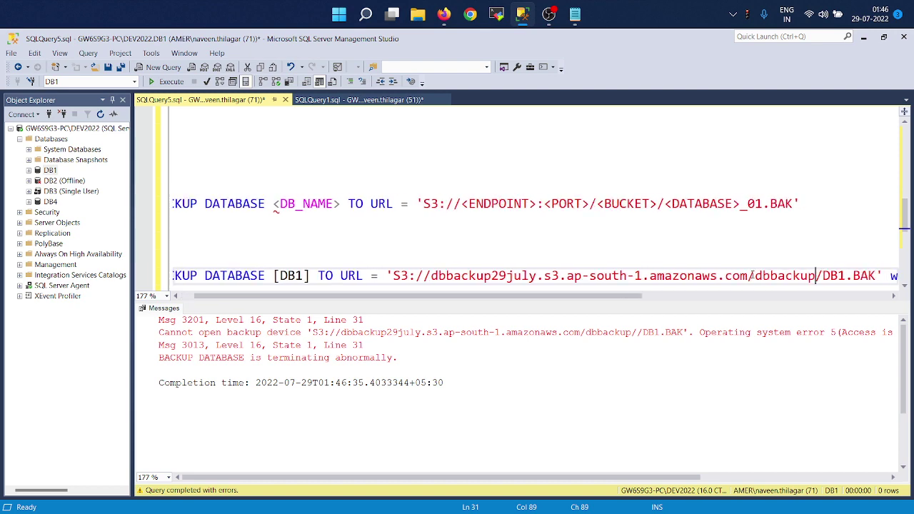
scroll(751, 276, "right", 1)
scroll(751, 276, "right", 1)
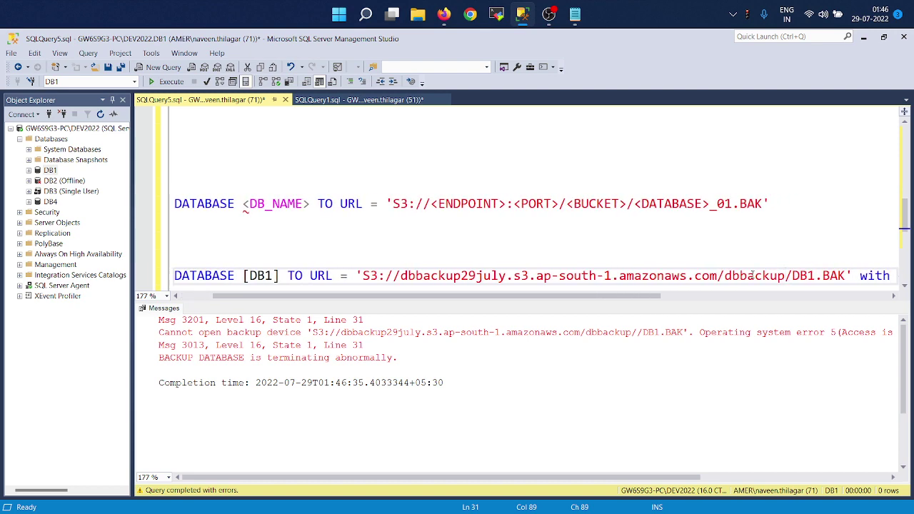
- Back up DB1 to dbbackup/DB1.BAK by running only the corrected statement, and view its messages
scroll(751, 276, "left", 3)
key("End")
key("shift+Home")
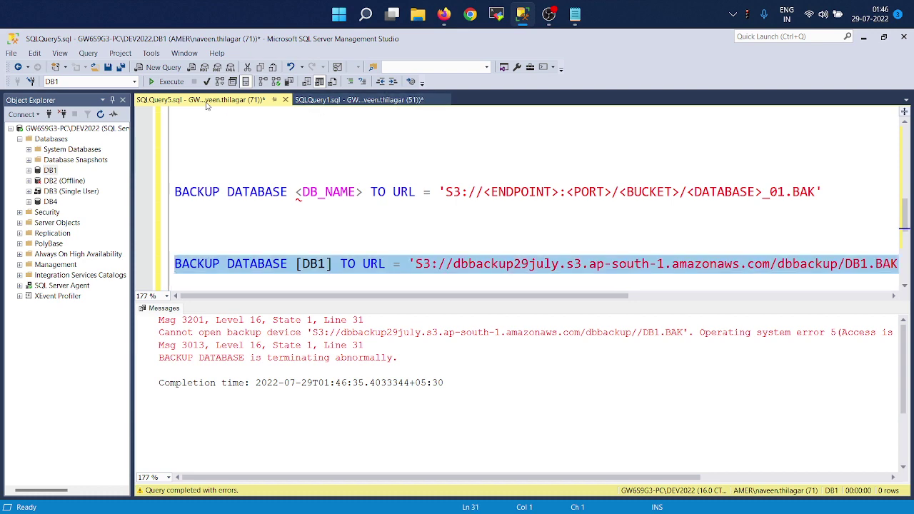
left_click(164, 83)
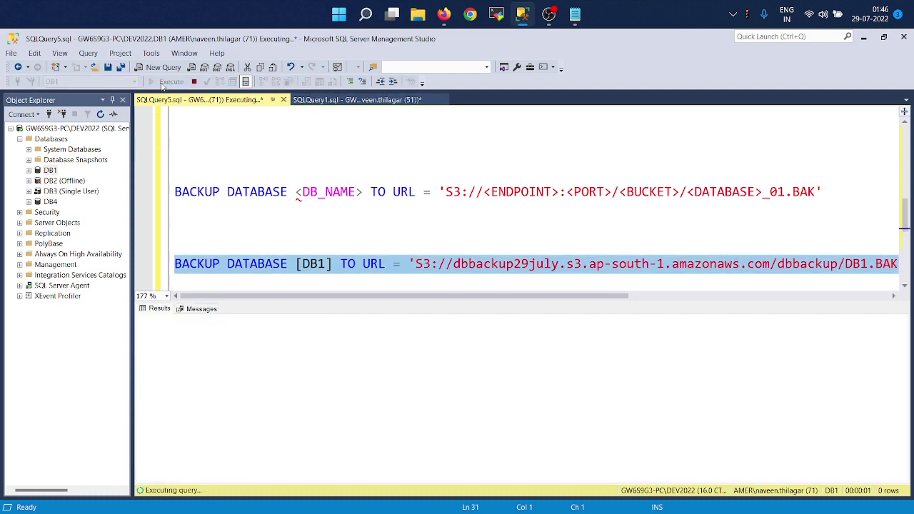
left_click(210, 312)
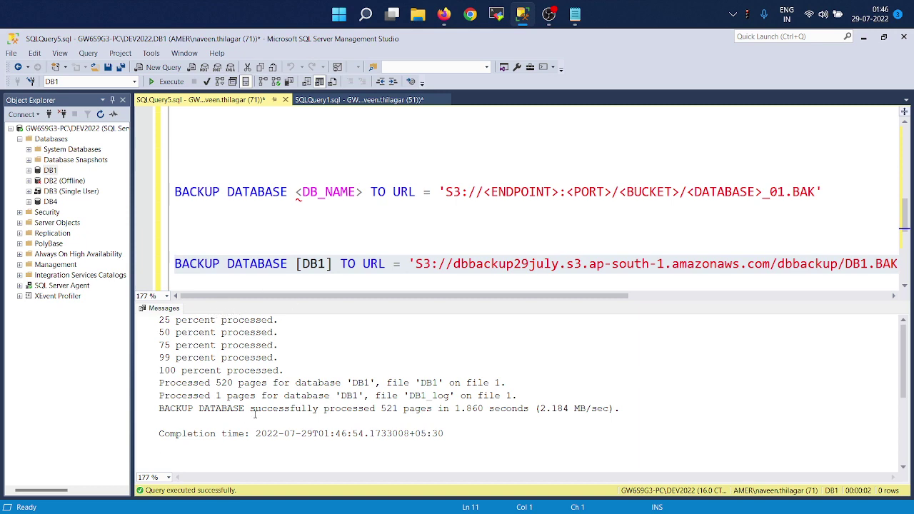
- Switch to Firefox and open the S3 service by searching the AWS console for S3
key("alt+Tab")
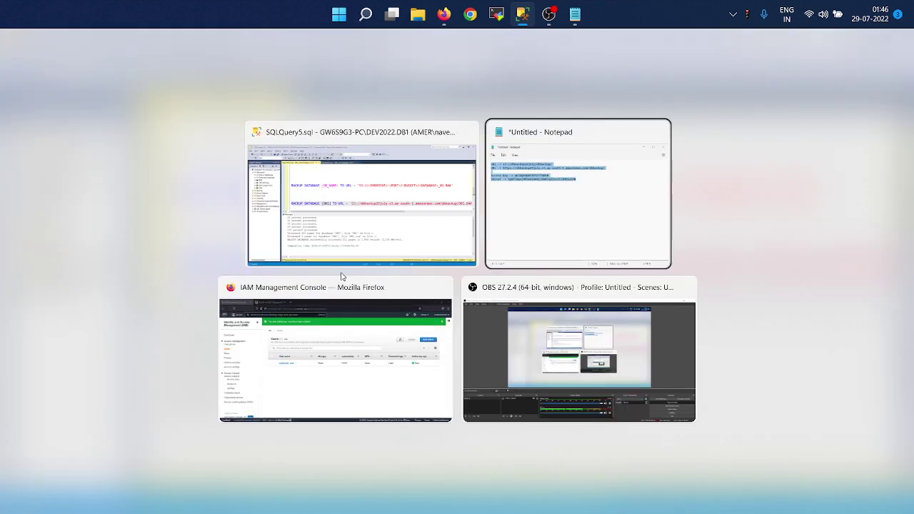
left_click(342, 279)
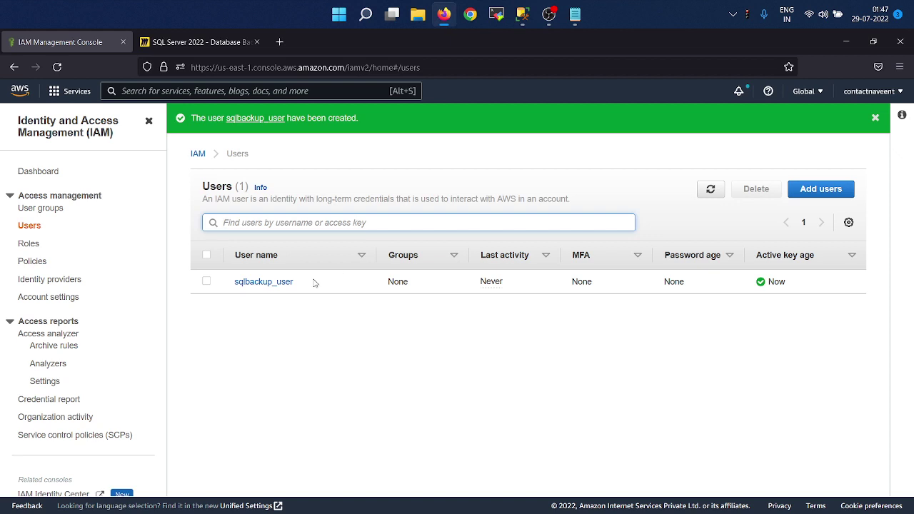
key("alt+Tab")
key("alt+Tab")
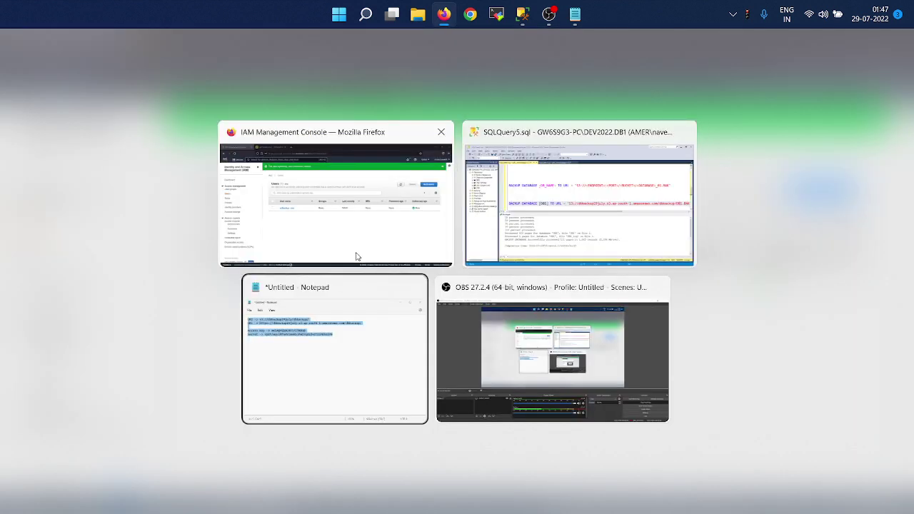
key("alt+shift+Tab")
left_click(357, 257)
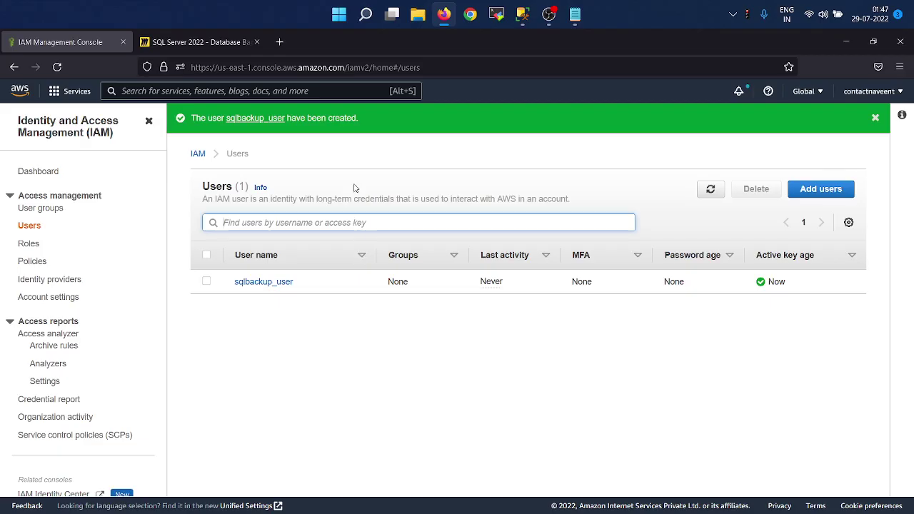
left_click(168, 91)
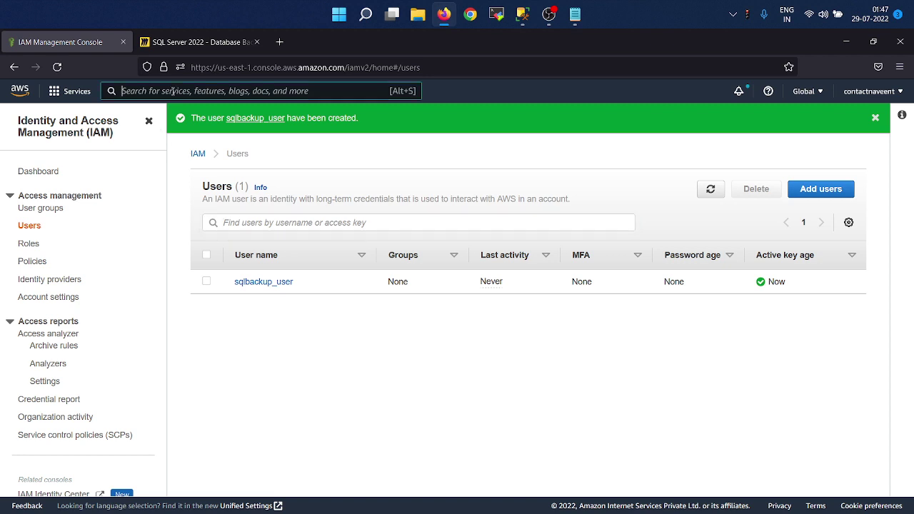
type("S3")
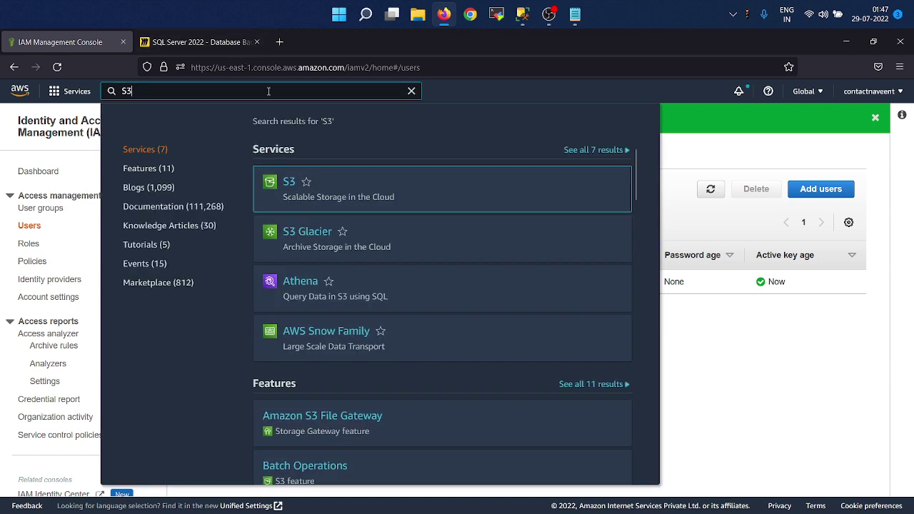
left_click(289, 183)
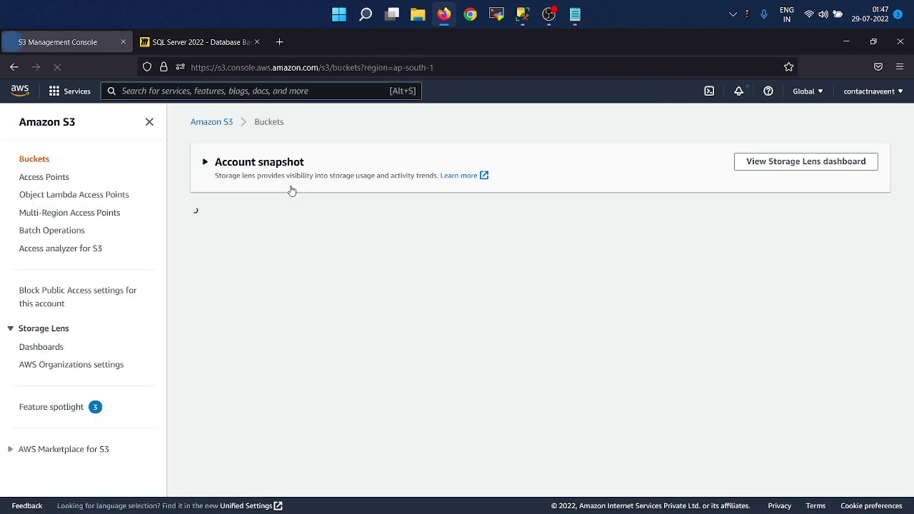
- Switch to SQL Server Management Studio and compare the slash placement in the BACKUP URL with the end of the CREATE CREDENTIAL path
key("alt+Tab")
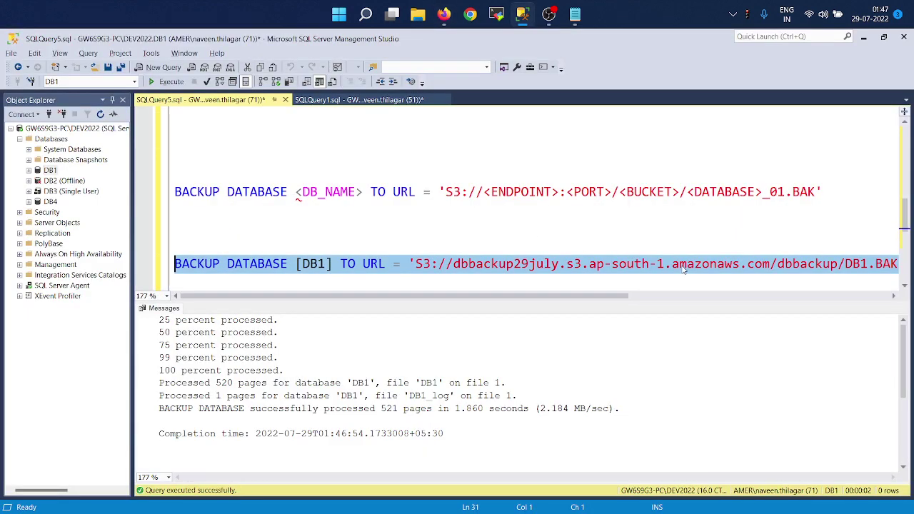
left_click(680, 264)
left_click(839, 264)
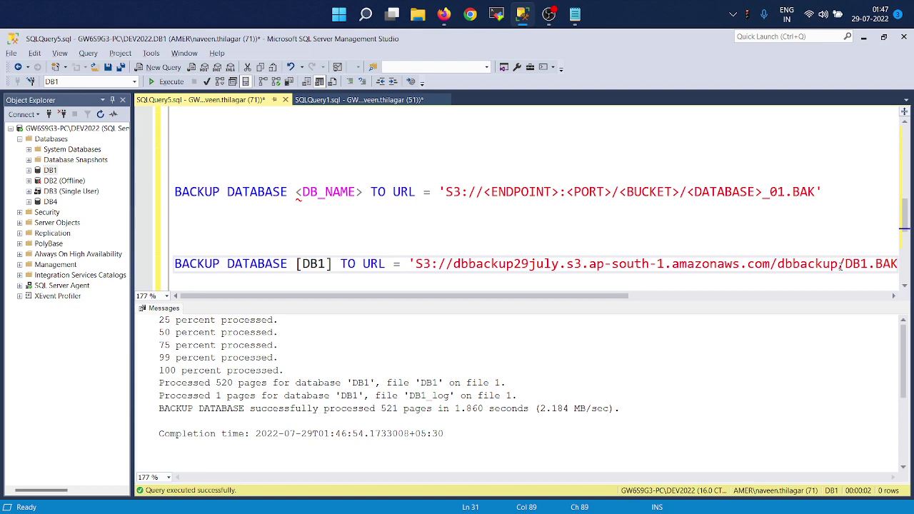
scroll(523, 212, "up", 3)
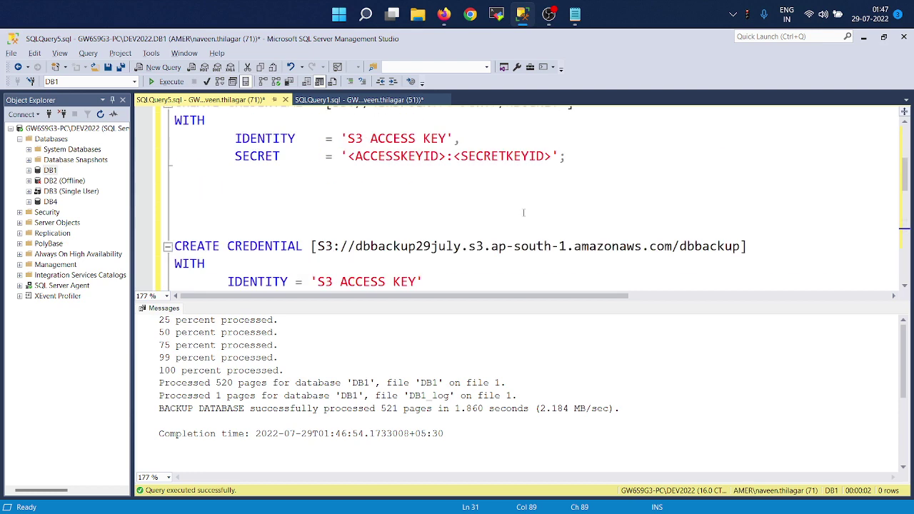
scroll(622, 205, "down", 3)
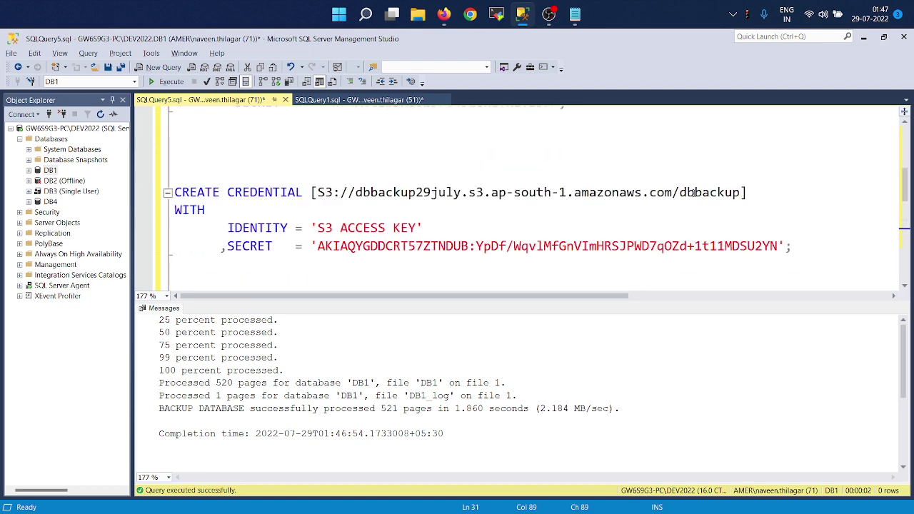
left_click(735, 194)
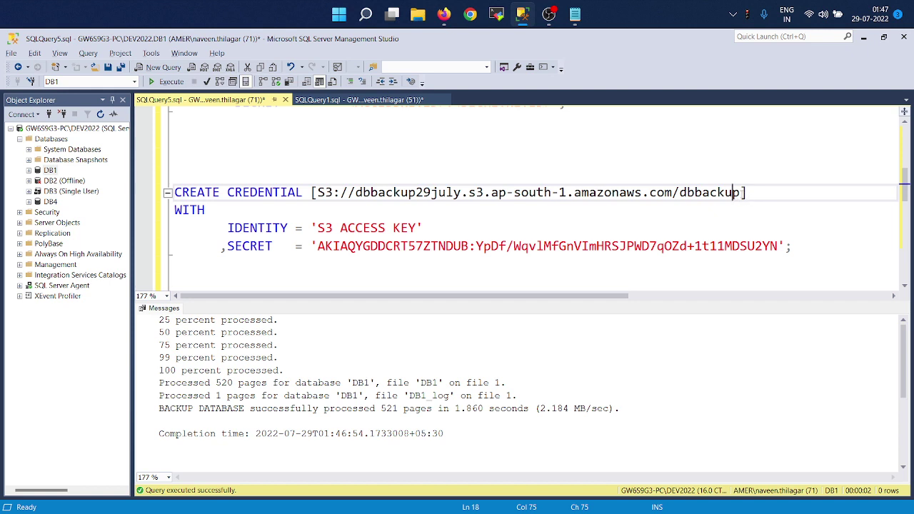
left_click(742, 195)
type("/")
key("BackSpace")
key("shift+Up")
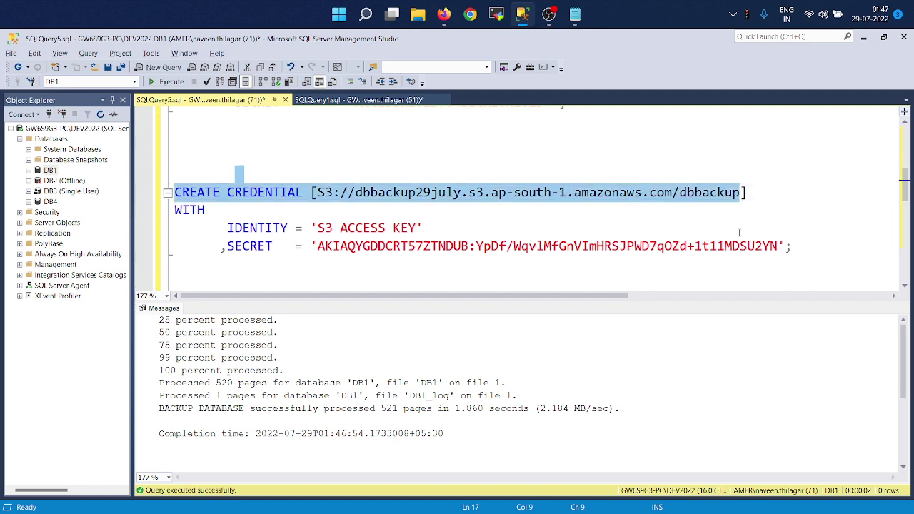
- Switch to Firefox and look in the dbbackup folder of the dbbackup29july bucket for the DB1.BAK file
key("alt+Tab")
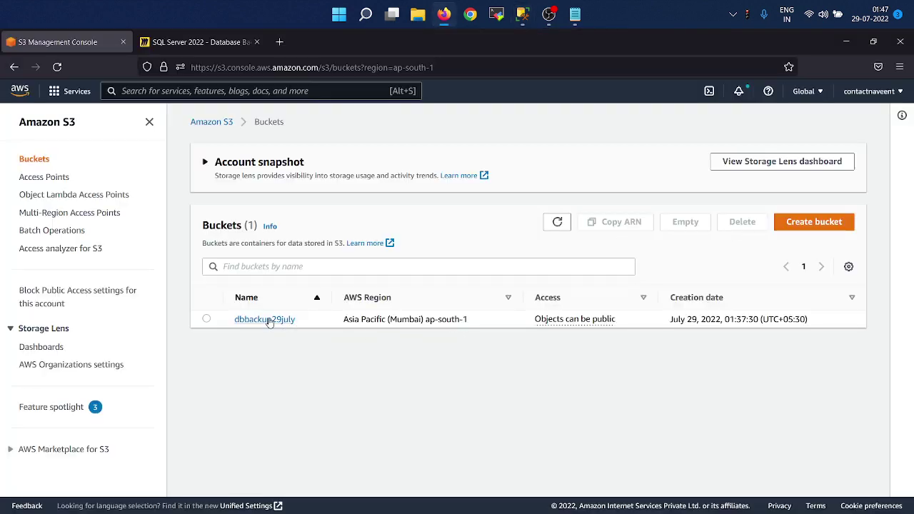
left_click(269, 321)
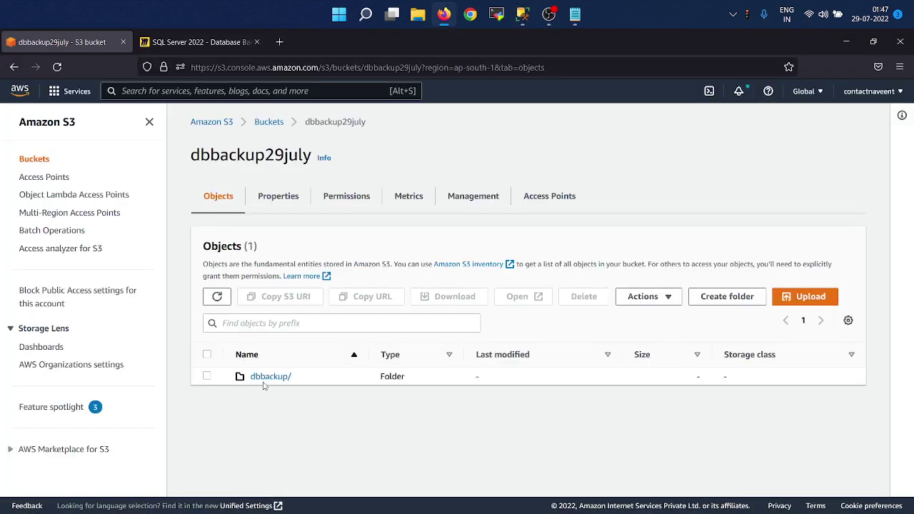
left_click(262, 383)
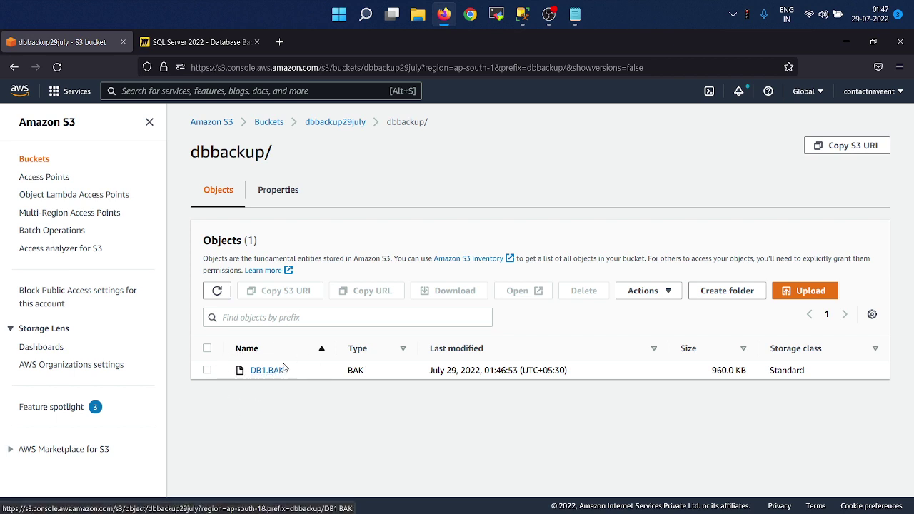
left_click(278, 370)
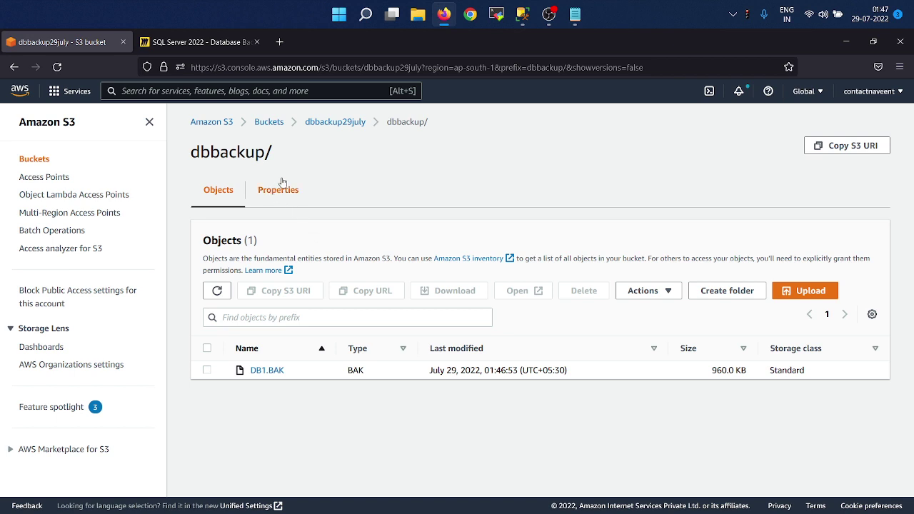
- Start a new lifecycle rule for the dbbackup29july bucket and name it backupcleanup
left_click(332, 128)
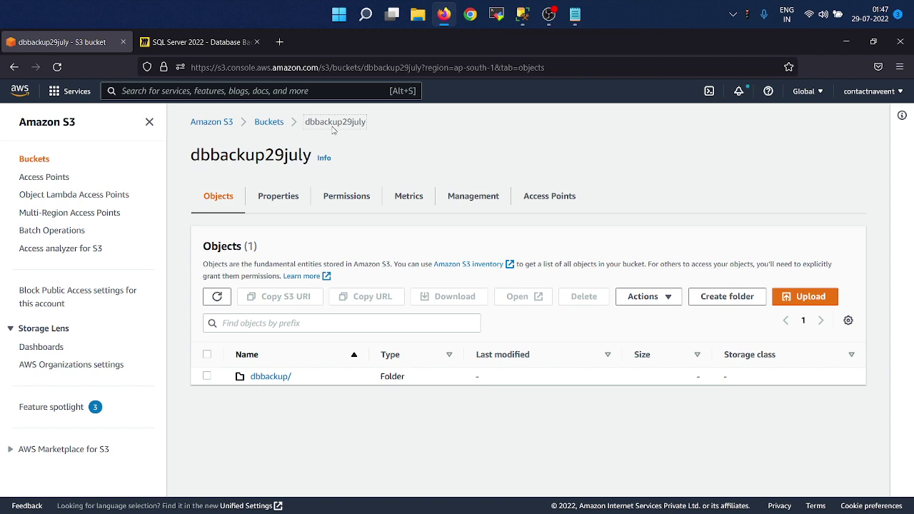
left_click(477, 202)
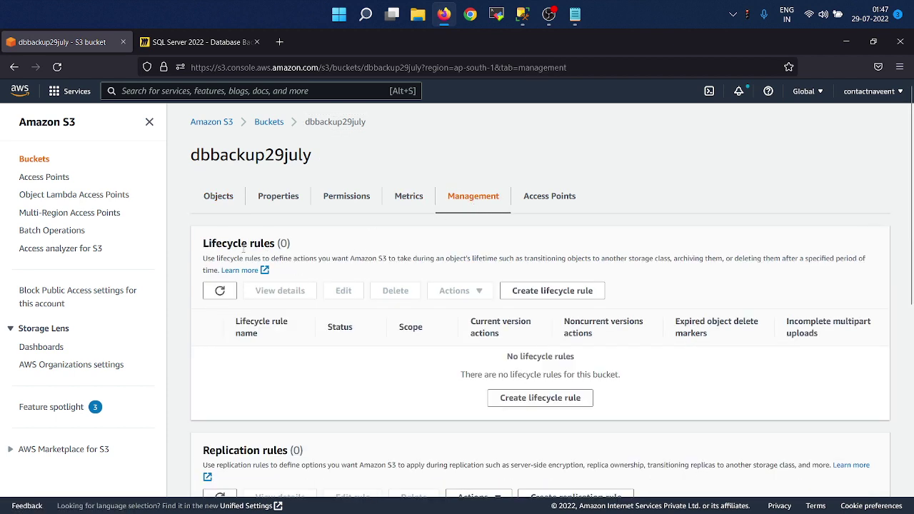
scroll(294, 327, "down", 1)
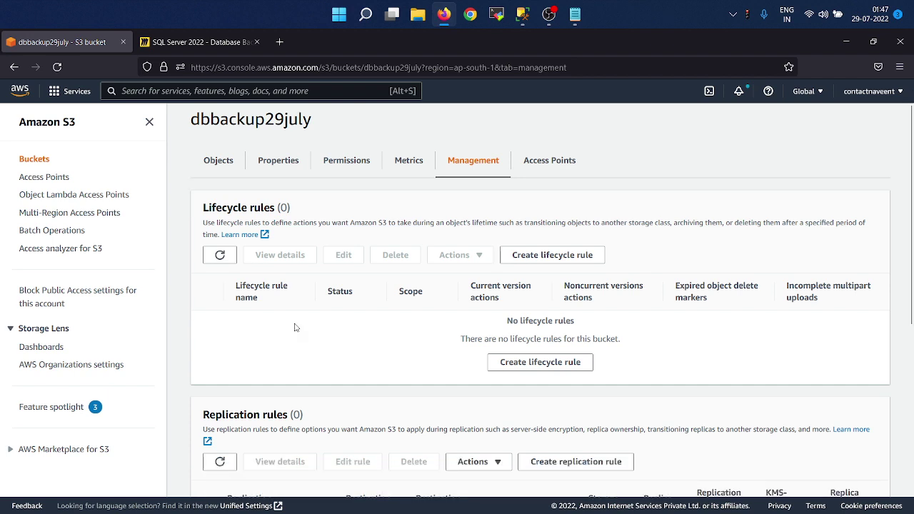
left_click(522, 364)
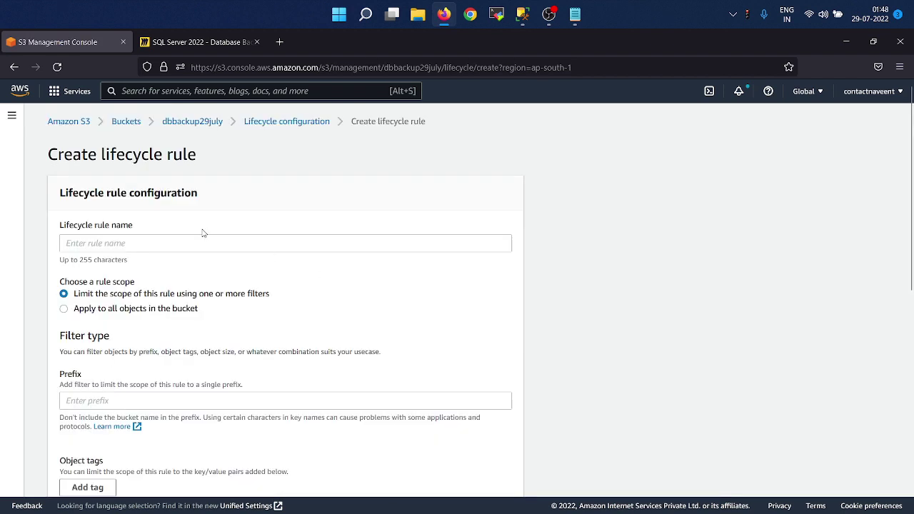
left_click(178, 243)
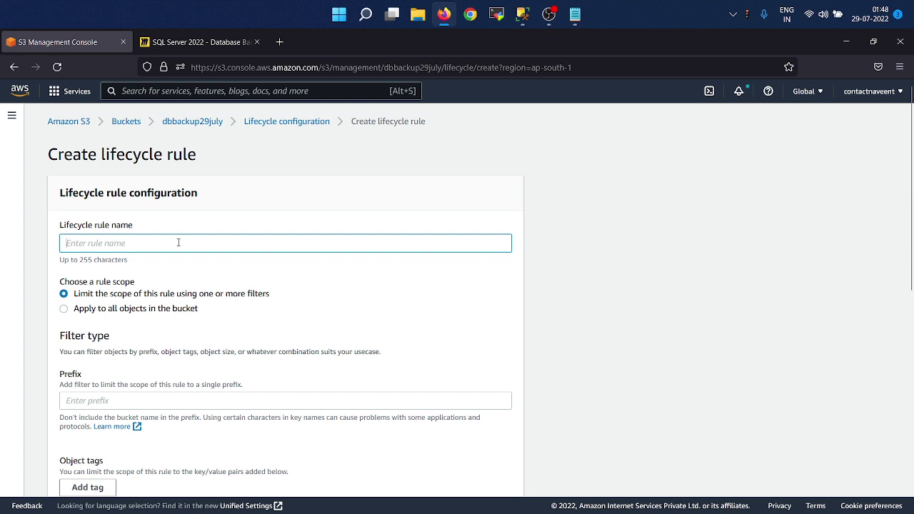
type("backupc")
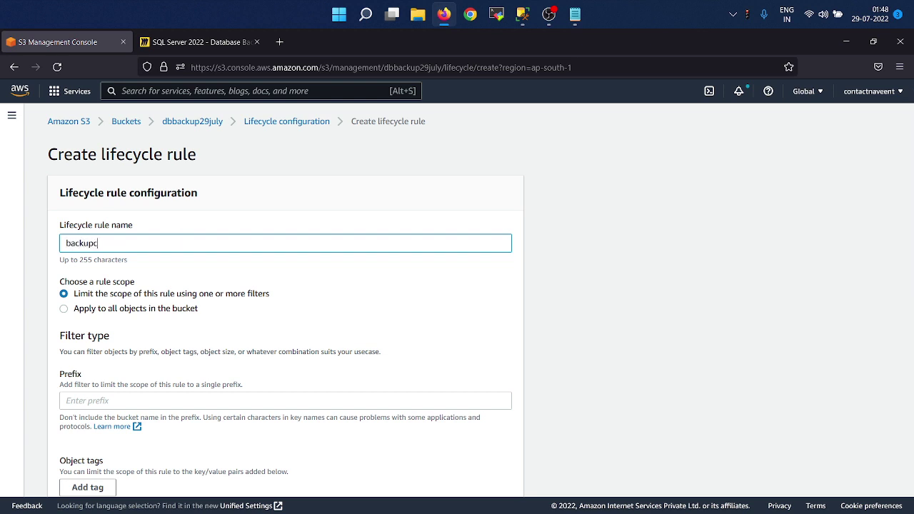
type("leanup")
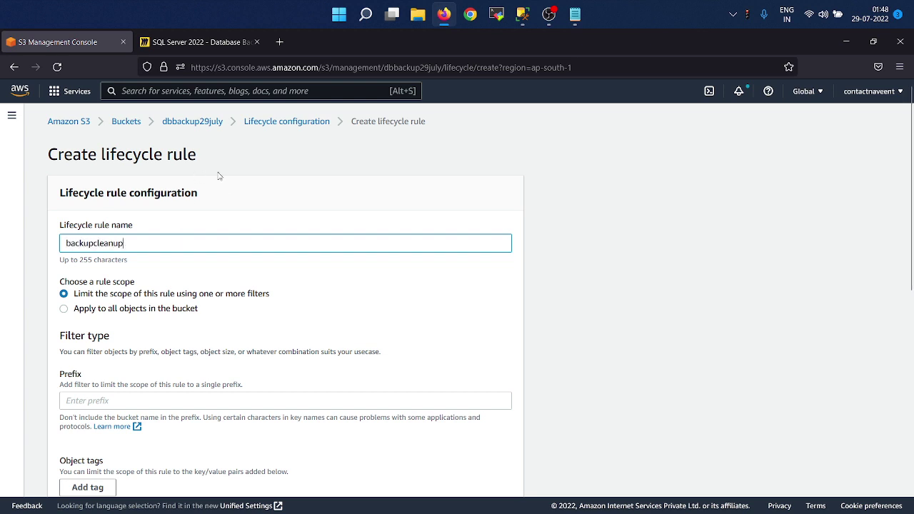
- Enable expiring current versions of objects in the backupcleanup rule and open the number of days after object creation for entry
scroll(210, 316, "down", 1)
scroll(142, 335, "down", 4)
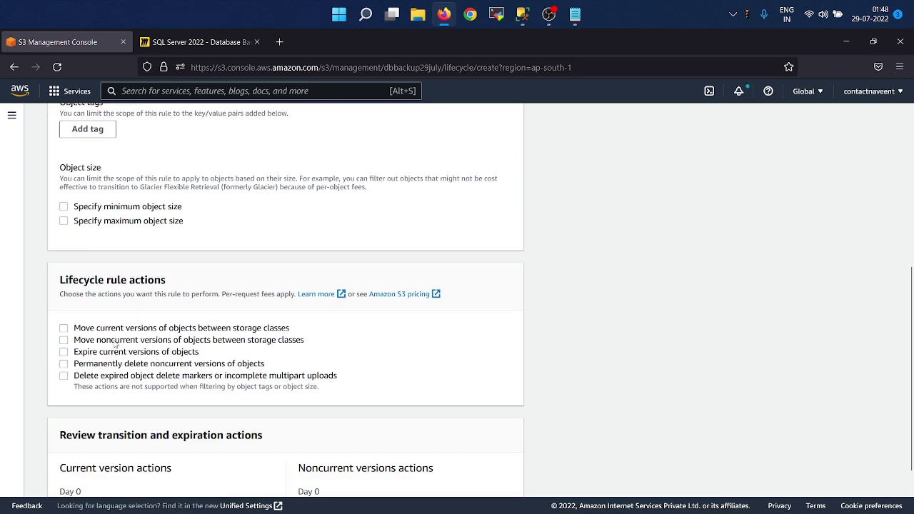
left_click(64, 353)
scroll(183, 365, "down", 2)
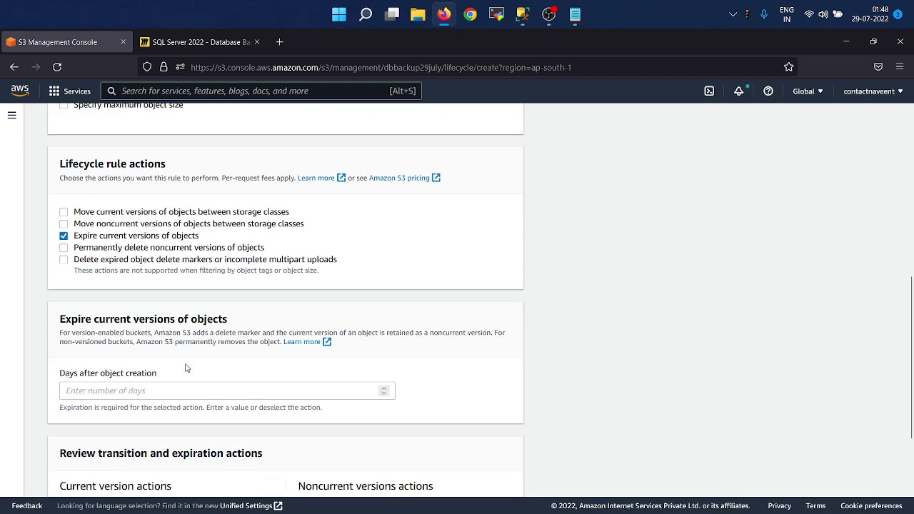
left_click(144, 389)
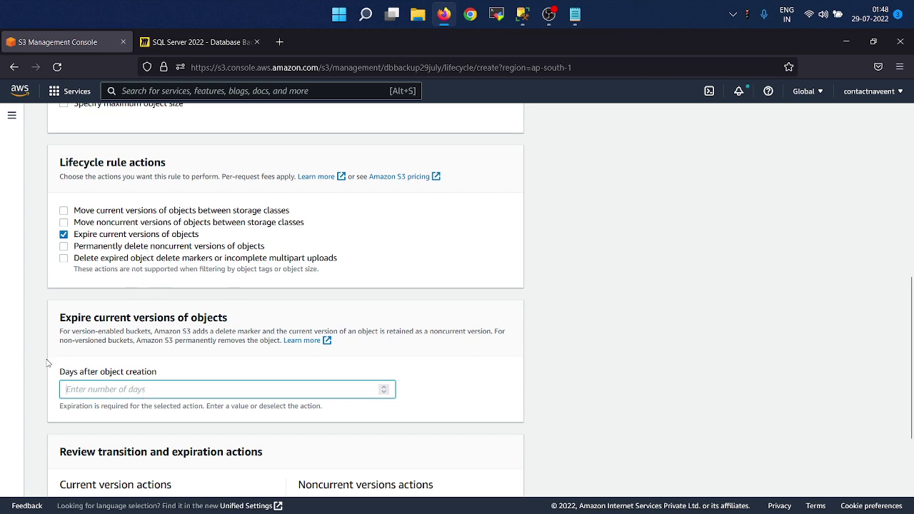
- Review the lifecycle rule's scope, filters and expiration settings, and return to the dbbackup29july bucket's objects without creating the rule
scroll(177, 297, "up", 4)
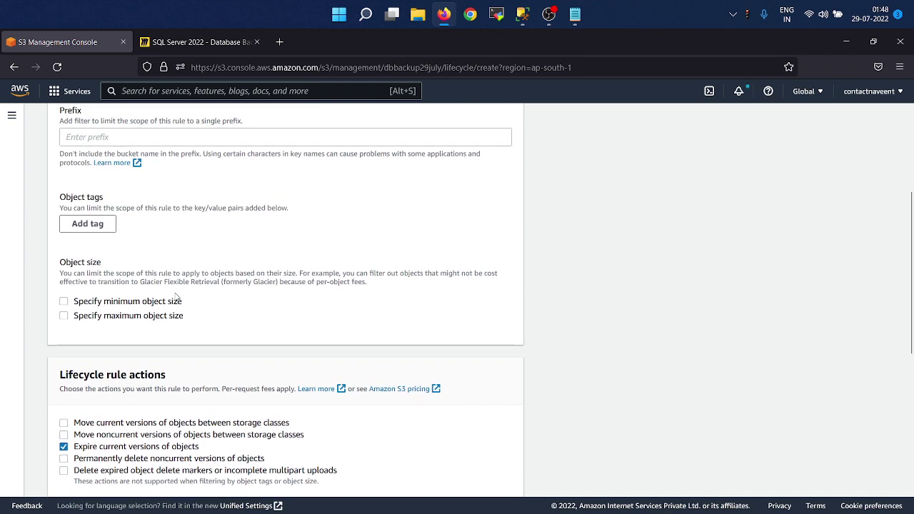
scroll(177, 297, "up", 3)
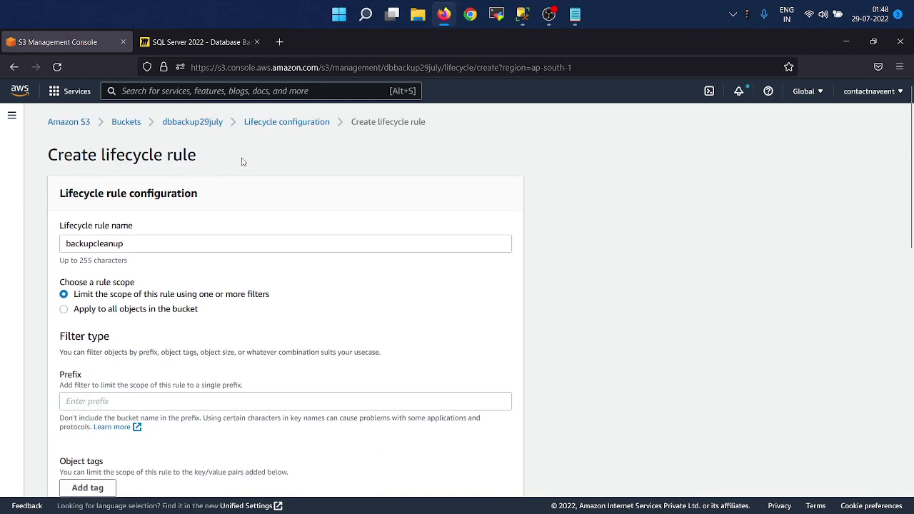
scroll(246, 237, "down", 4)
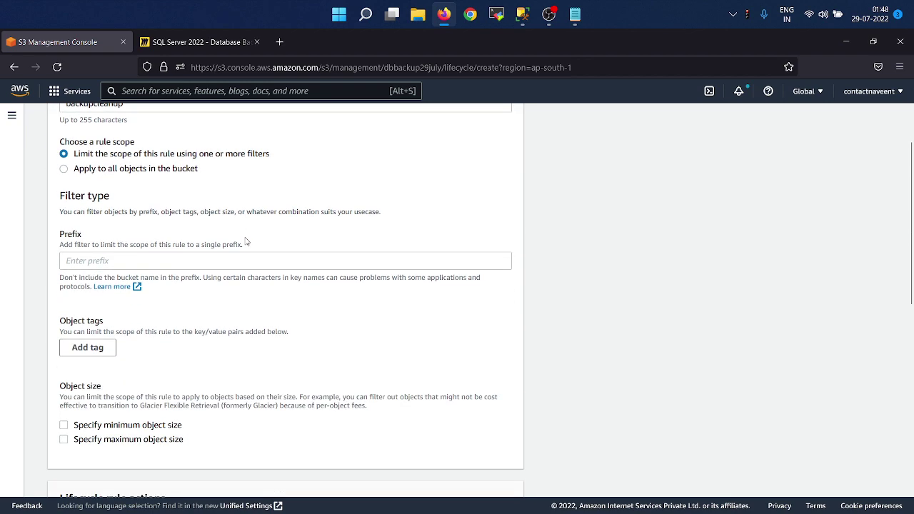
scroll(246, 239, "down", 2)
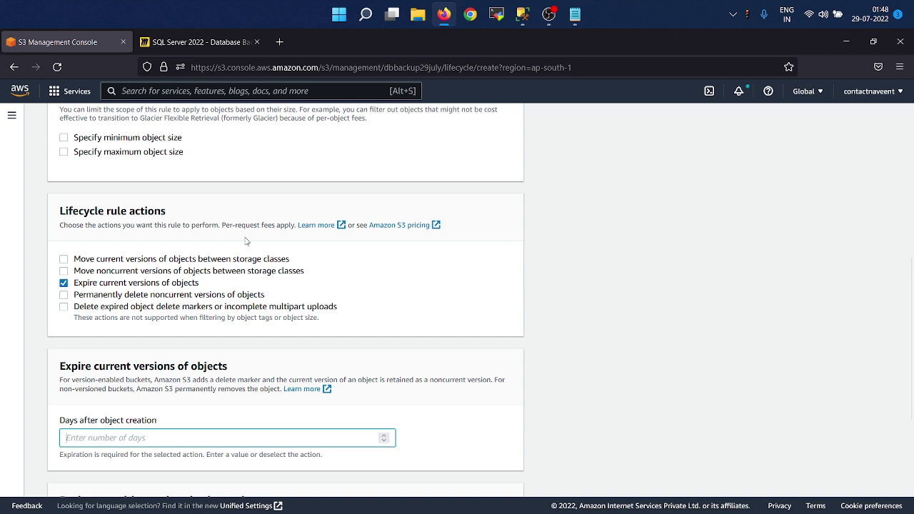
scroll(245, 241, "down", 2)
scroll(246, 241, "up", 6)
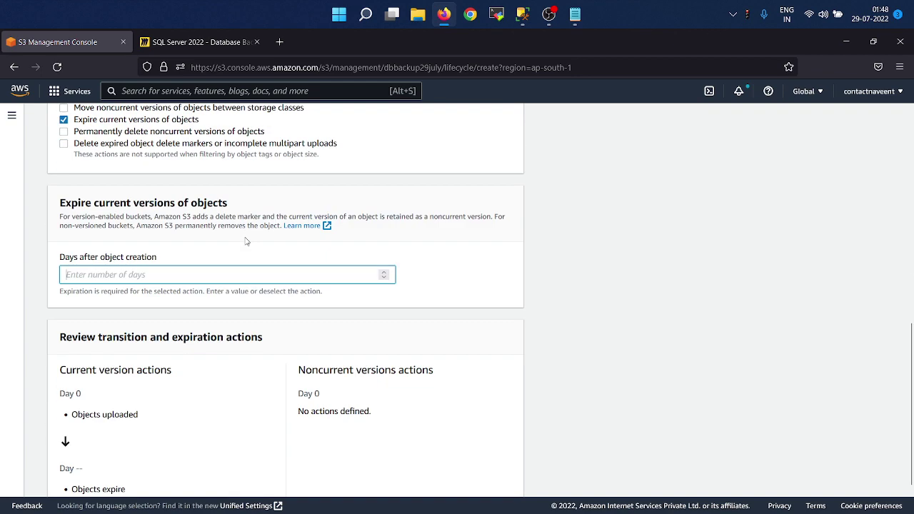
scroll(246, 242, "up", 3)
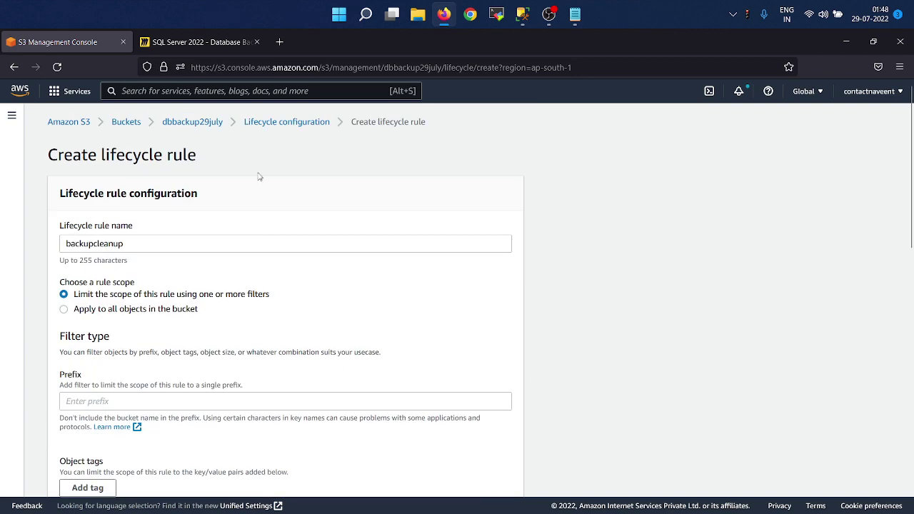
left_click(203, 124)
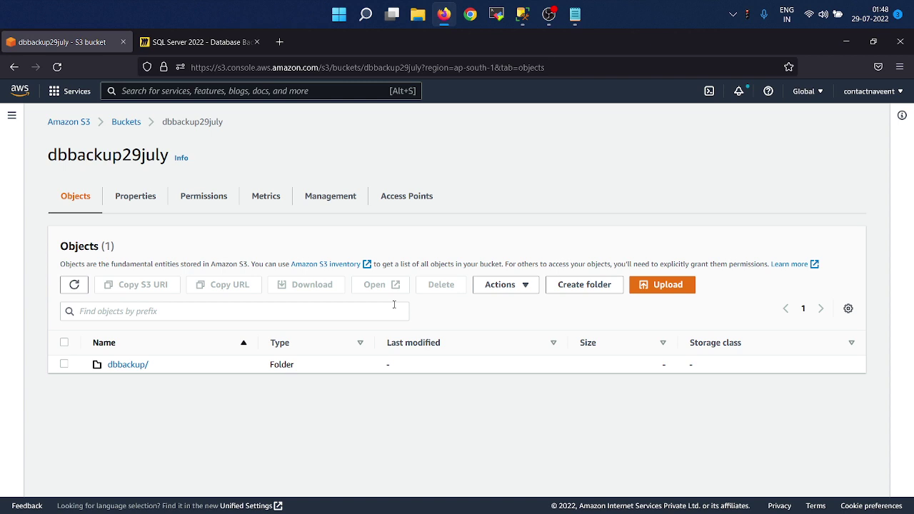
key("alt+Tab")
key("alt+Tab")
key("alt+Tab")
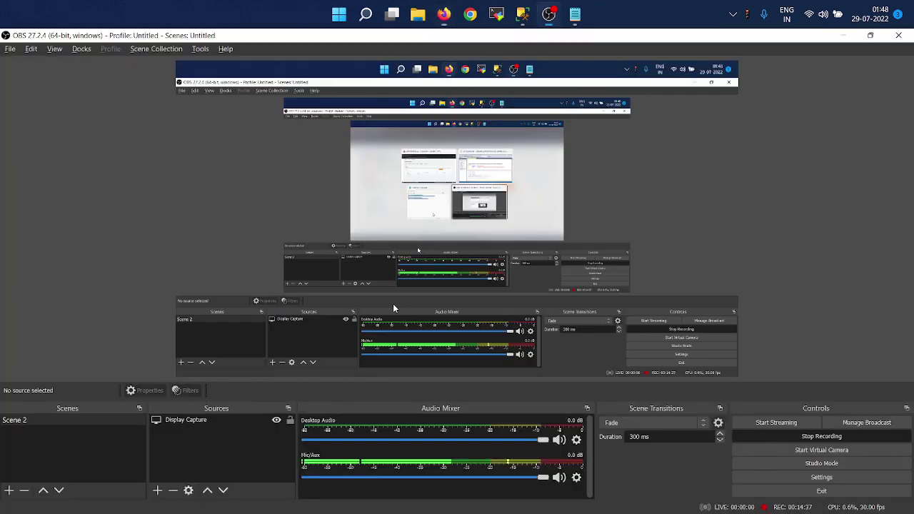